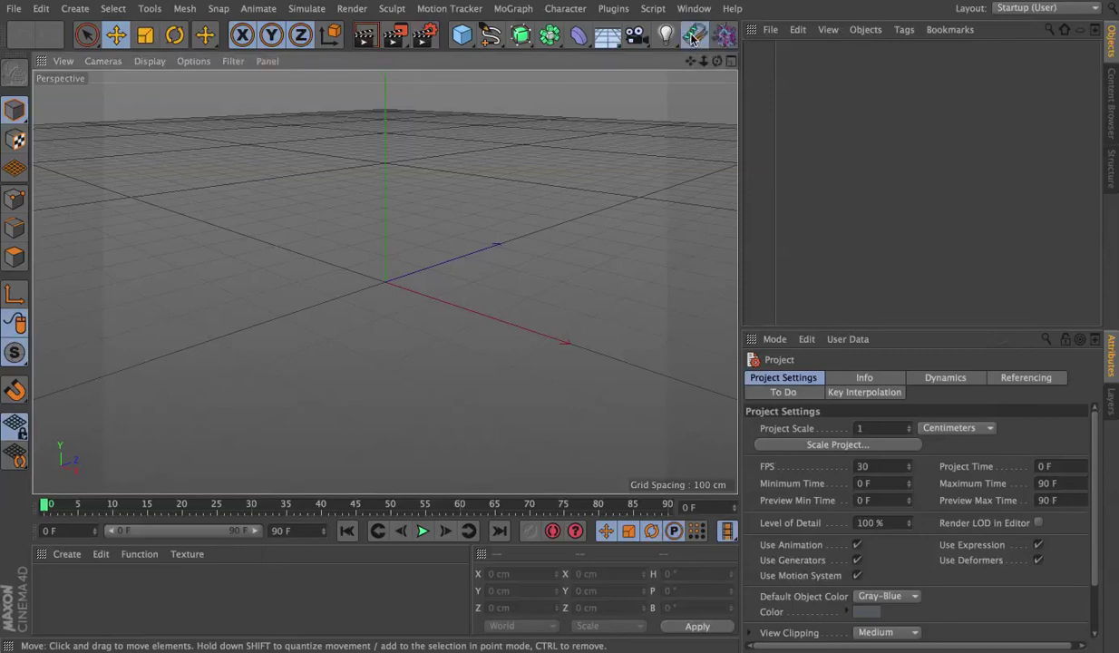
Step: Open the ePMV plugin window and drag it fully into view
click(692, 36)
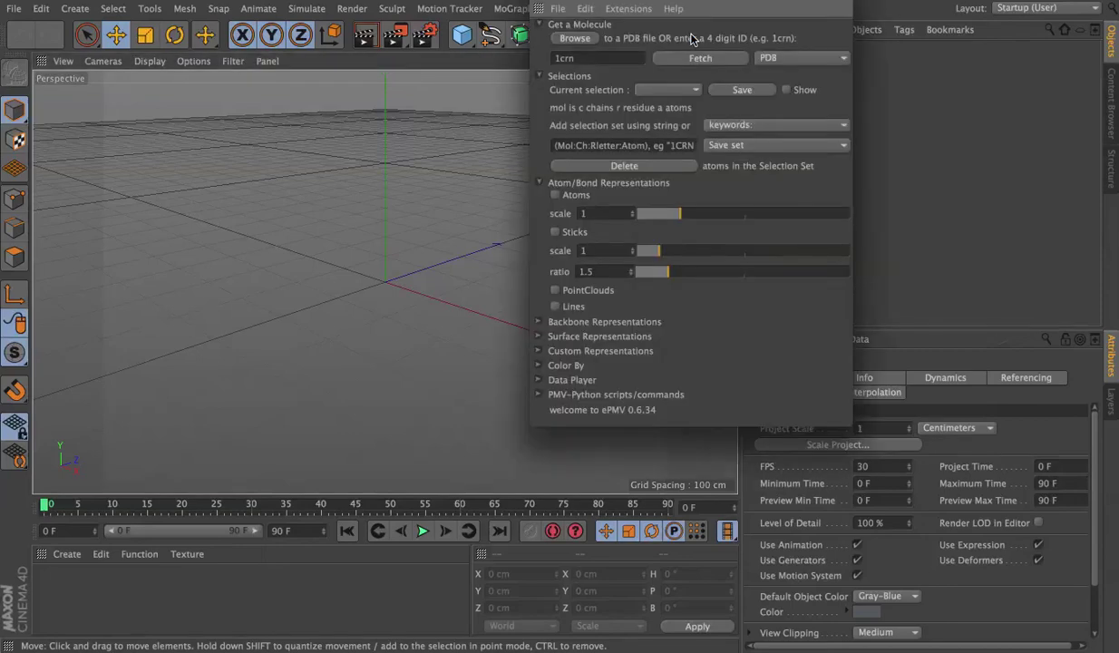
drag(621, 1, 637, 70)
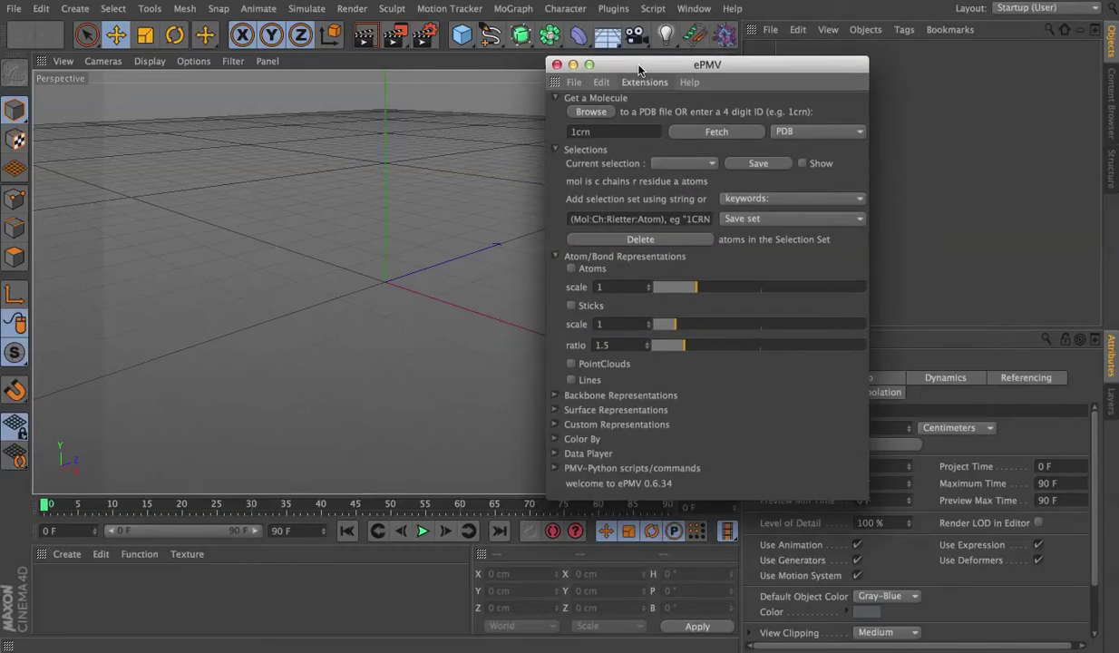
Step: In ePMV Preferences, set Default representation to CMS, untick Center molecule to origin, and apply
click(602, 82)
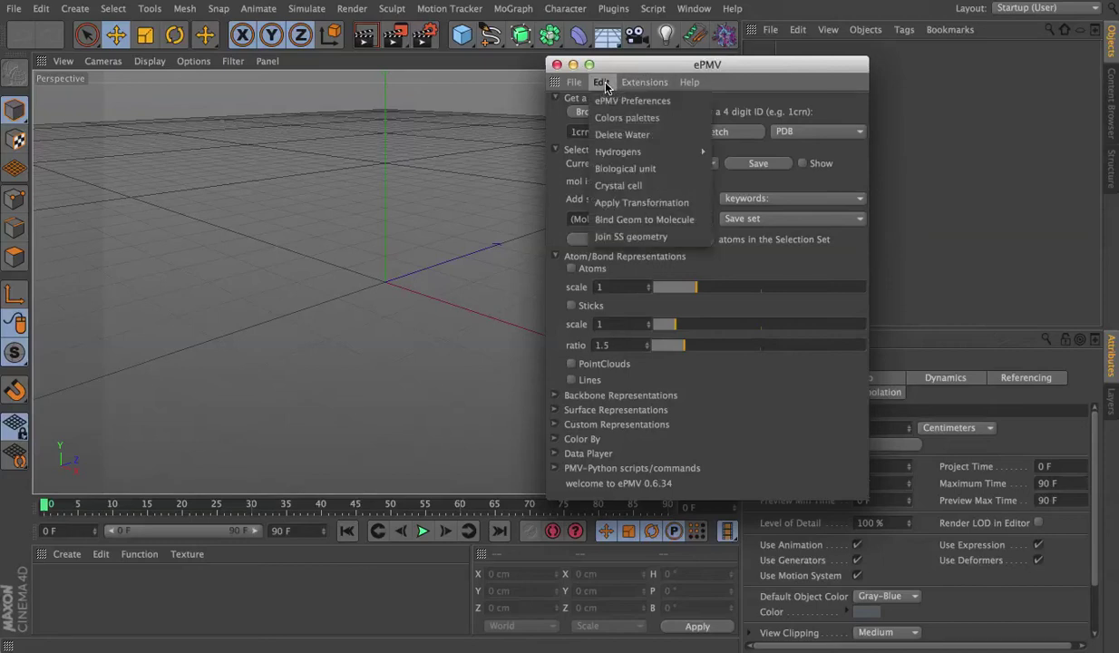
click(591, 100)
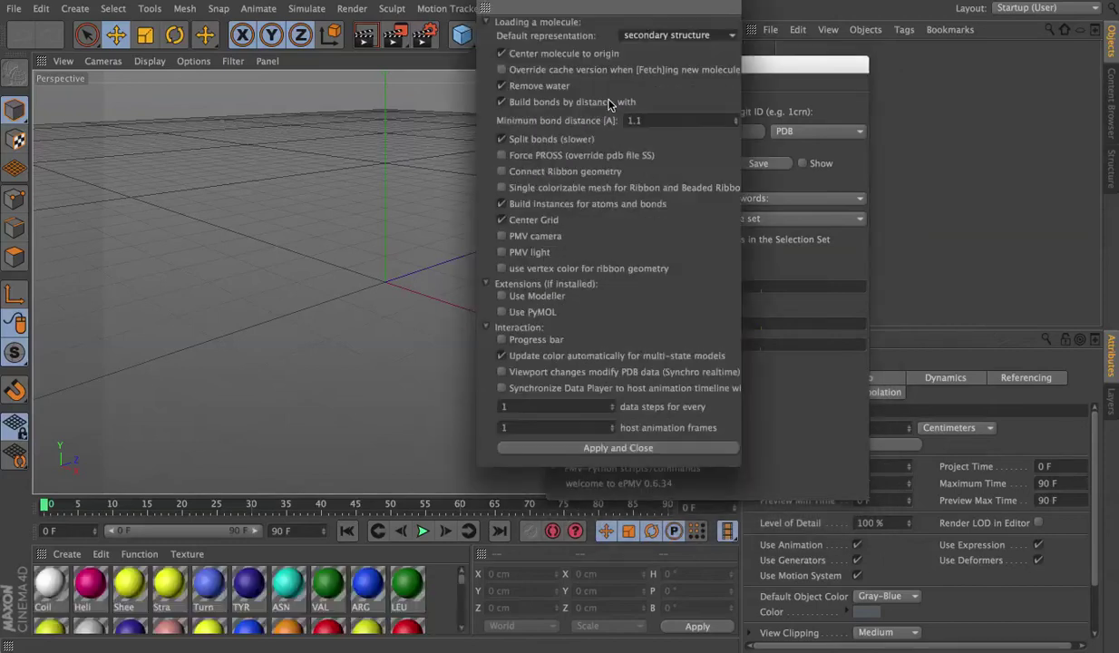
click(699, 38)
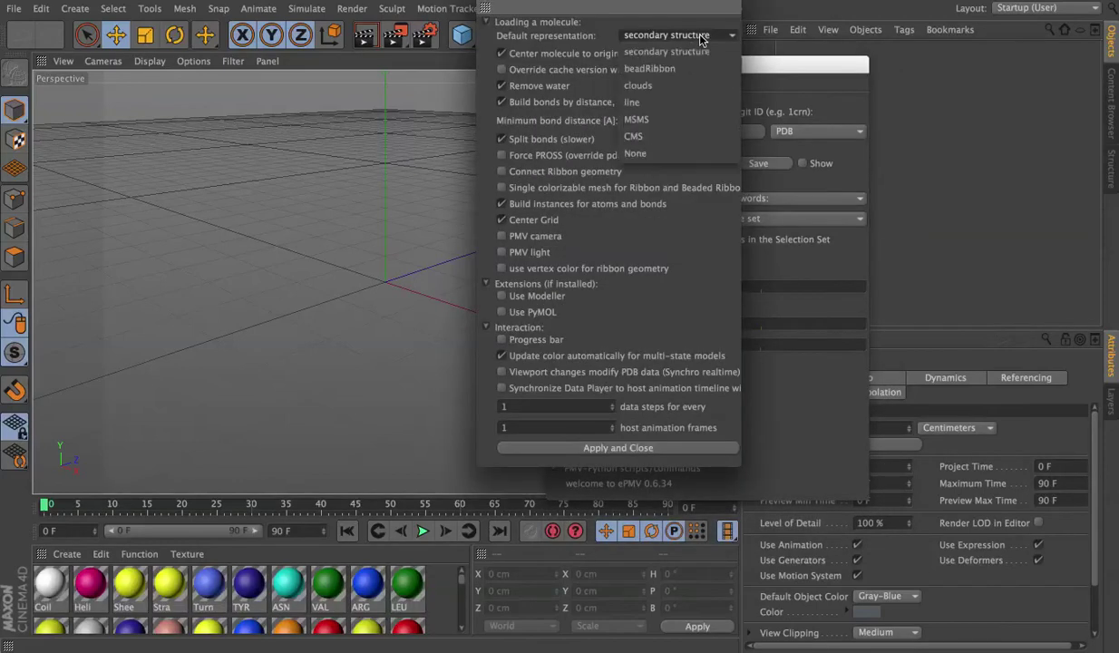
click(676, 136)
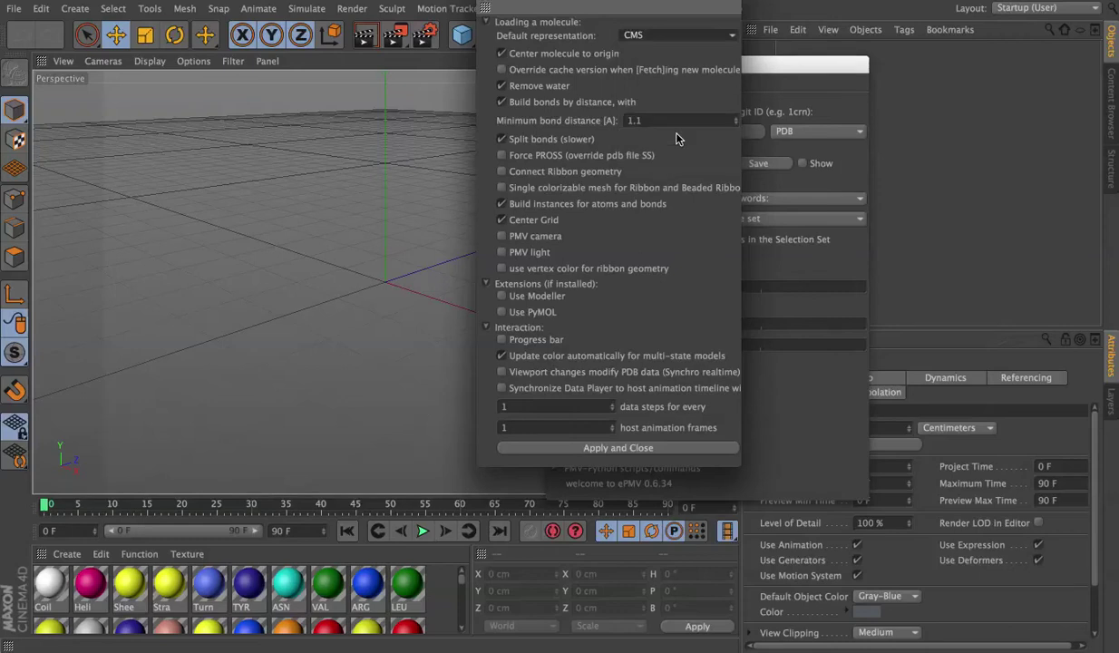
click(503, 55)
click(605, 447)
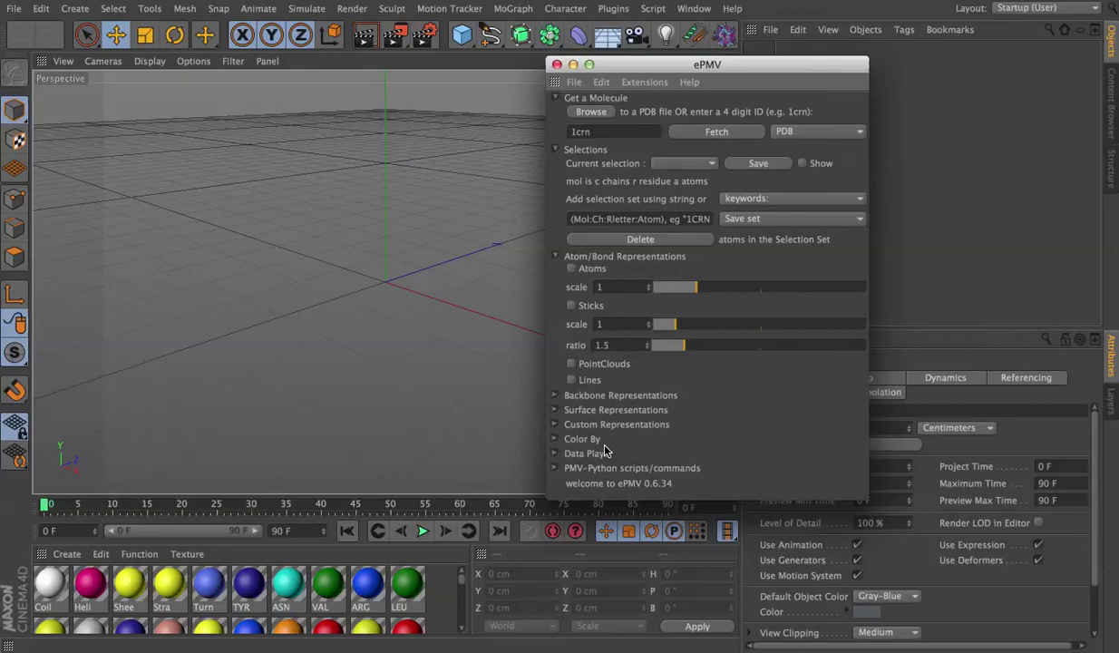
Step: Fetch PDB entry 1ffk into the scene through ePMV
double_click(580, 131)
text(1ffk)
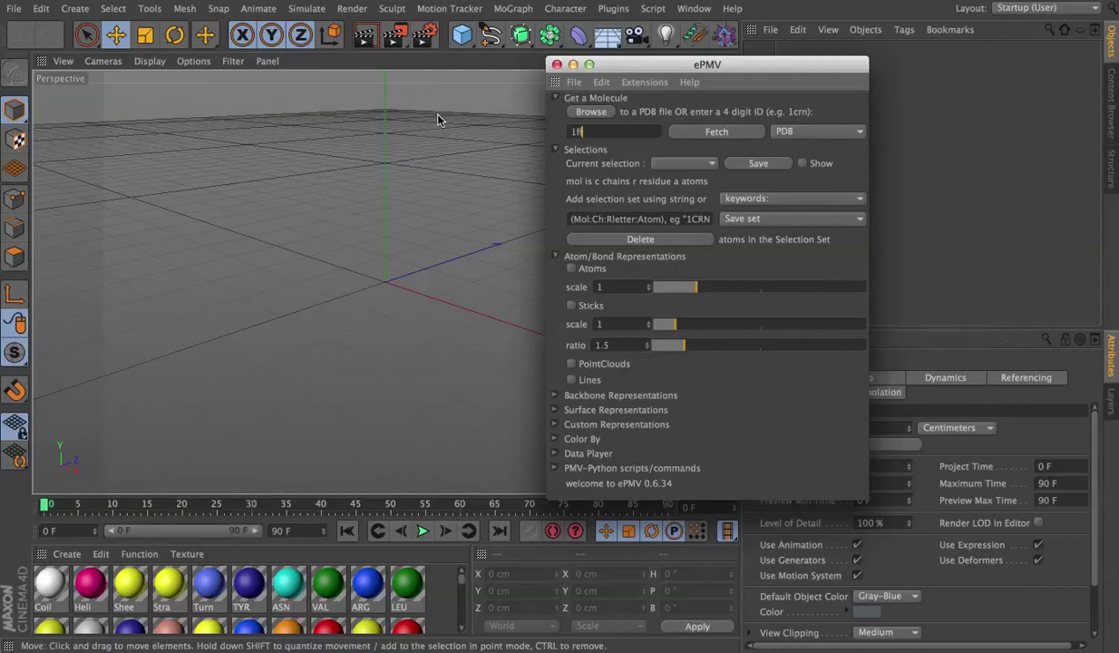
click(696, 133)
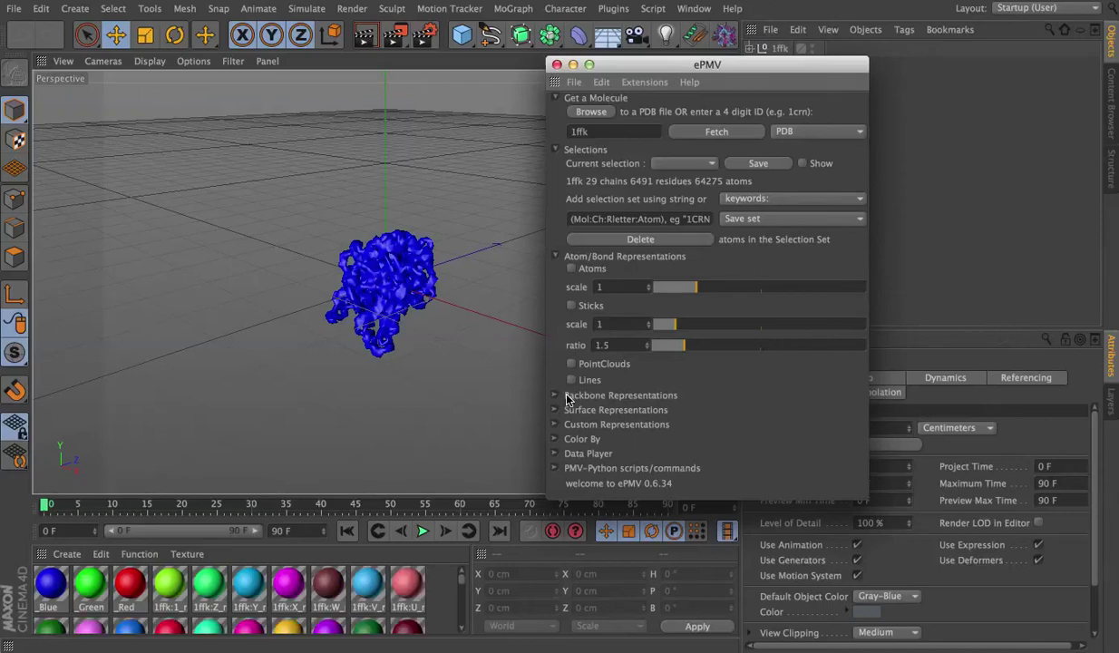
Step: Zoom the viewport so the 1ffk molecule fills the view
drag(610, 69, 848, 132)
drag(704, 62, 385, 282)
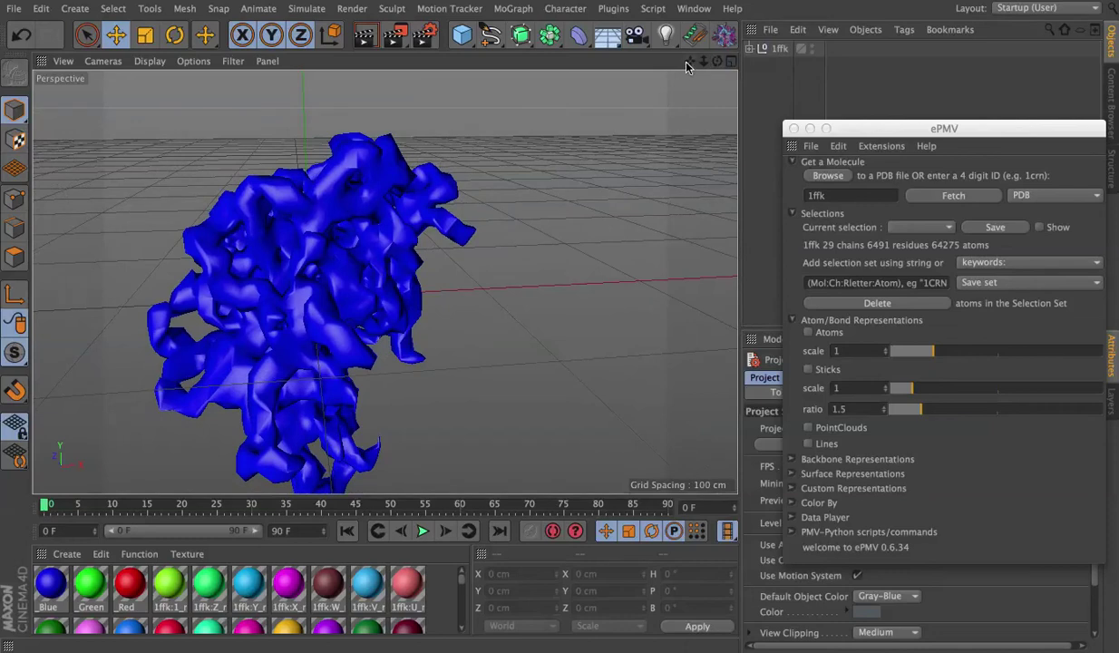
drag(689, 61, 686, 66)
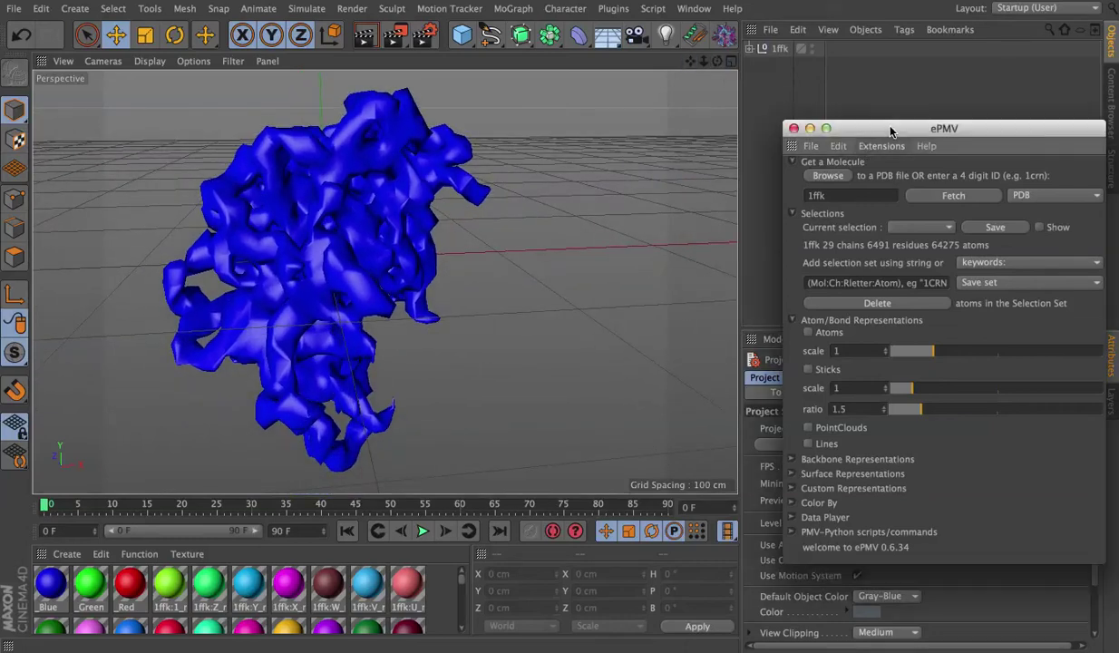
Step: Turn on the Worm backbone representation for 1ffk
drag(888, 130, 697, 72)
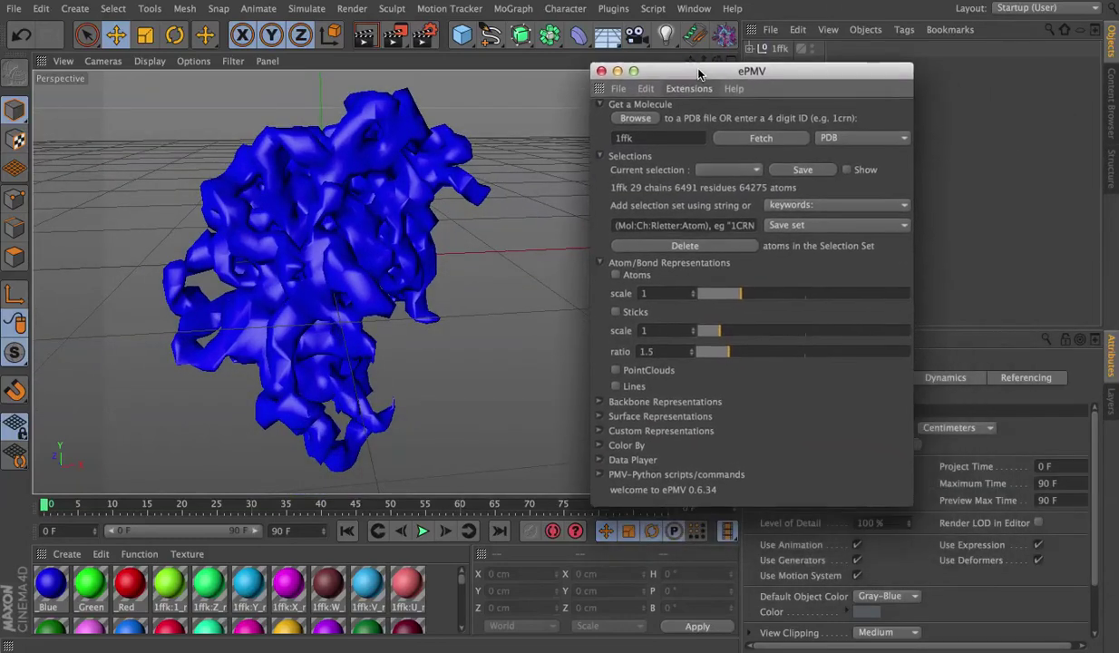
click(598, 399)
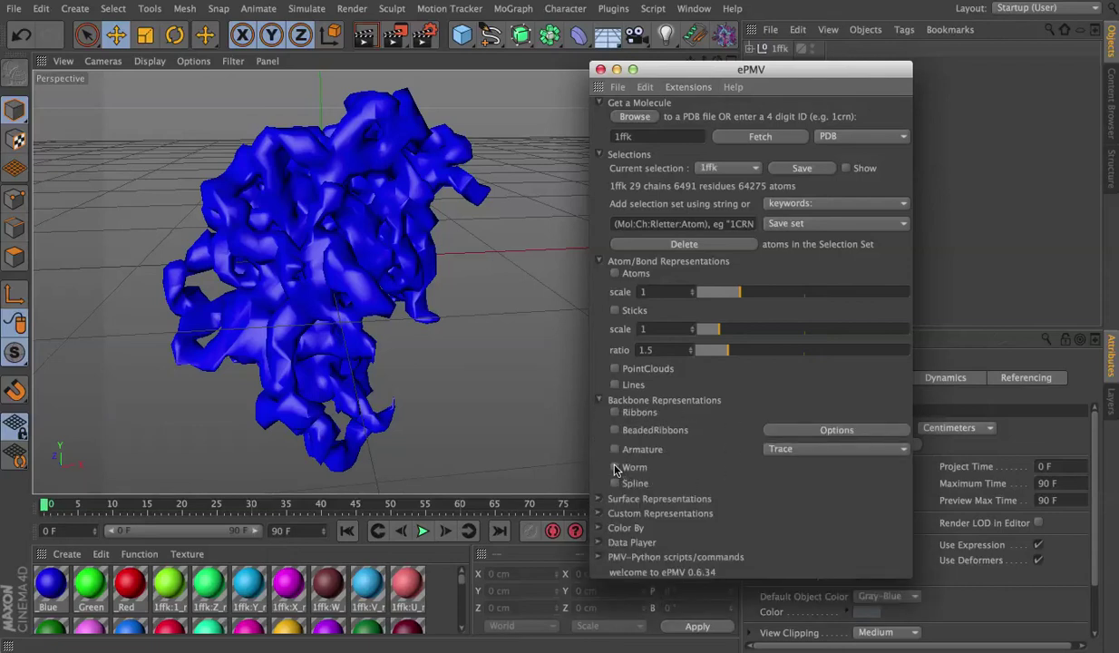
click(614, 466)
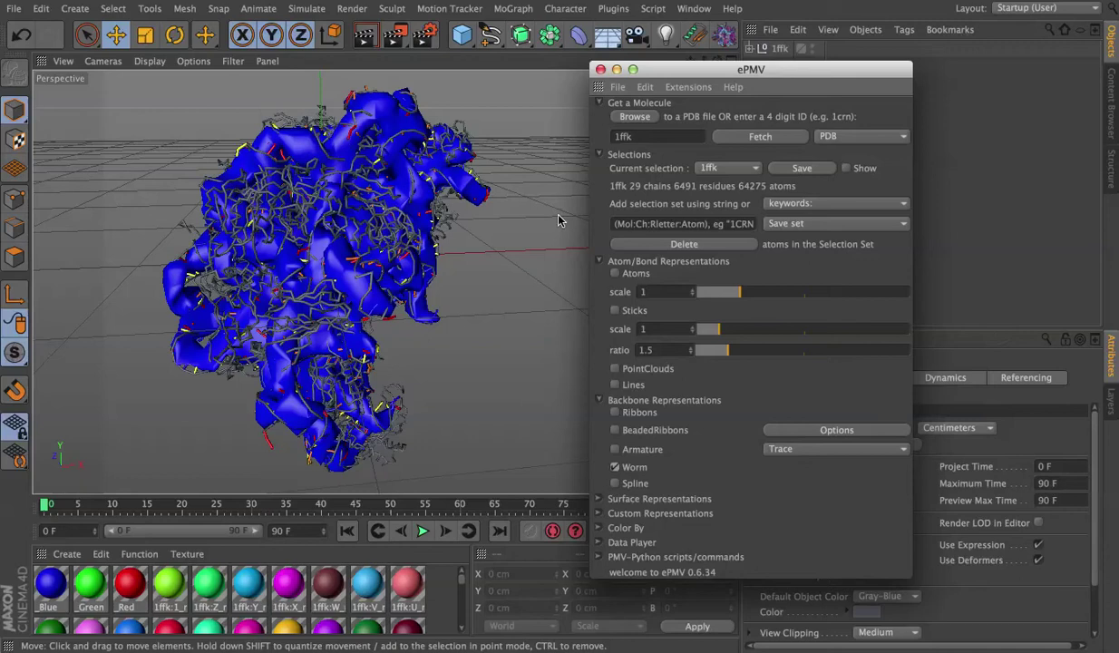
drag(700, 82, 898, 151)
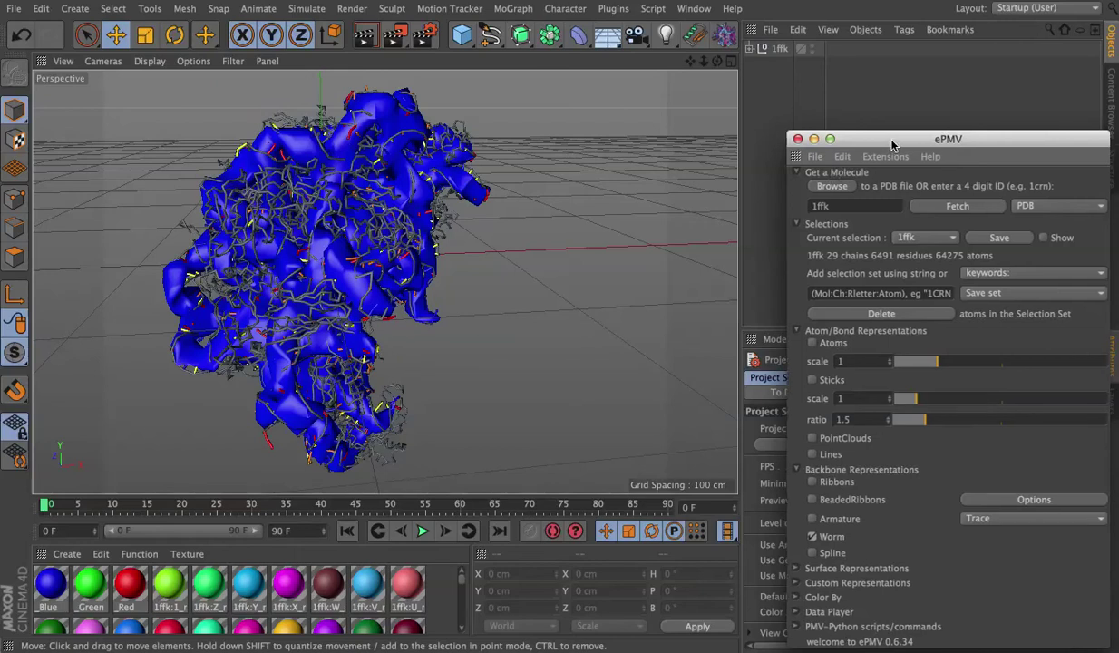
drag(893, 143, 815, 102)
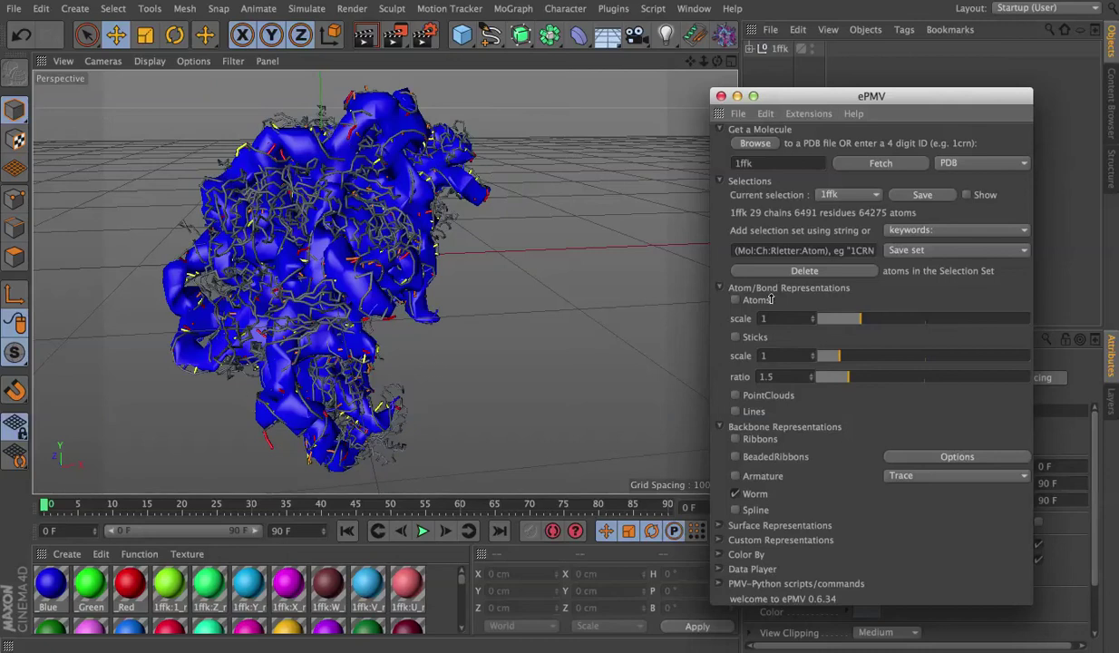
Step: Hide the Worm backbone, collapse Atom/Bond Representations, and expand Surface Representations in ePMV
click(735, 494)
click(735, 494)
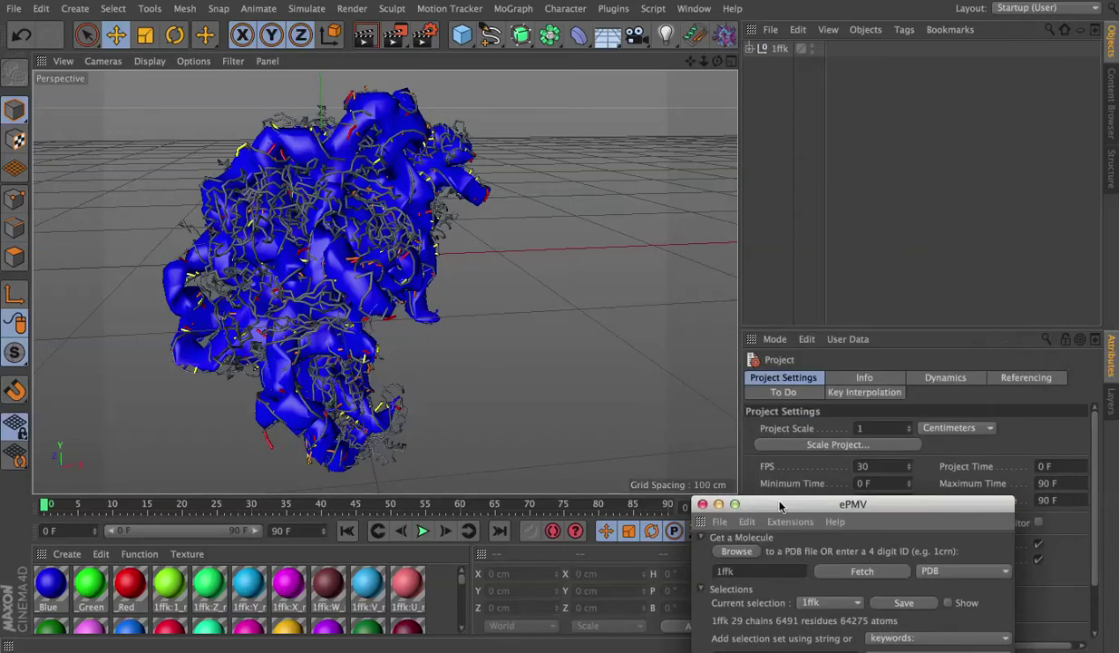
drag(771, 505, 774, 33)
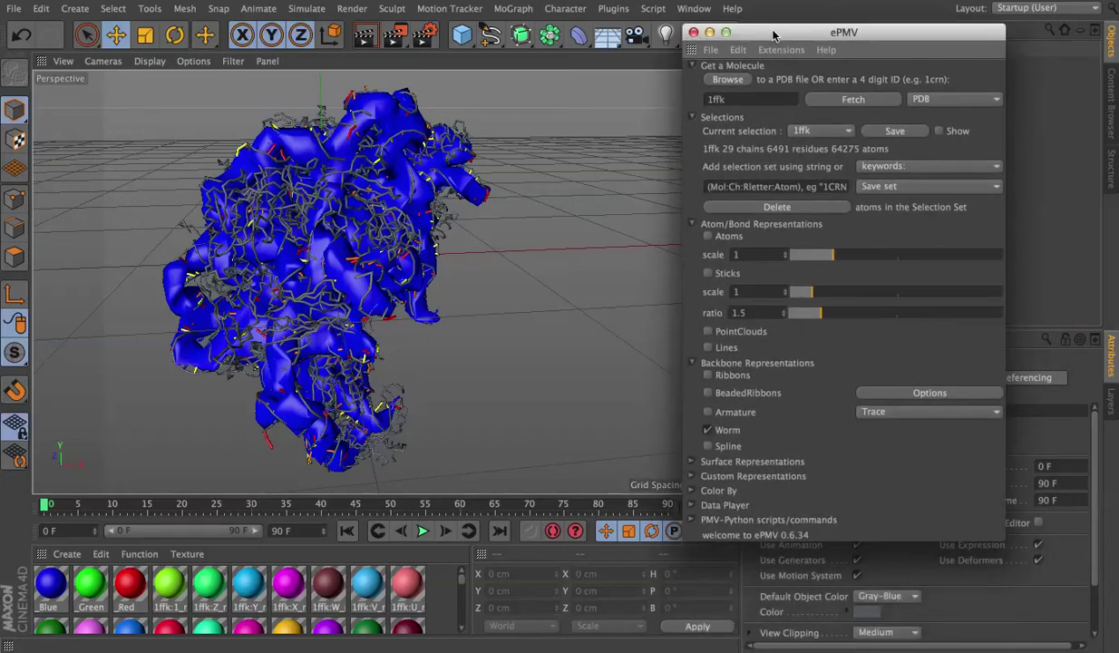
click(707, 427)
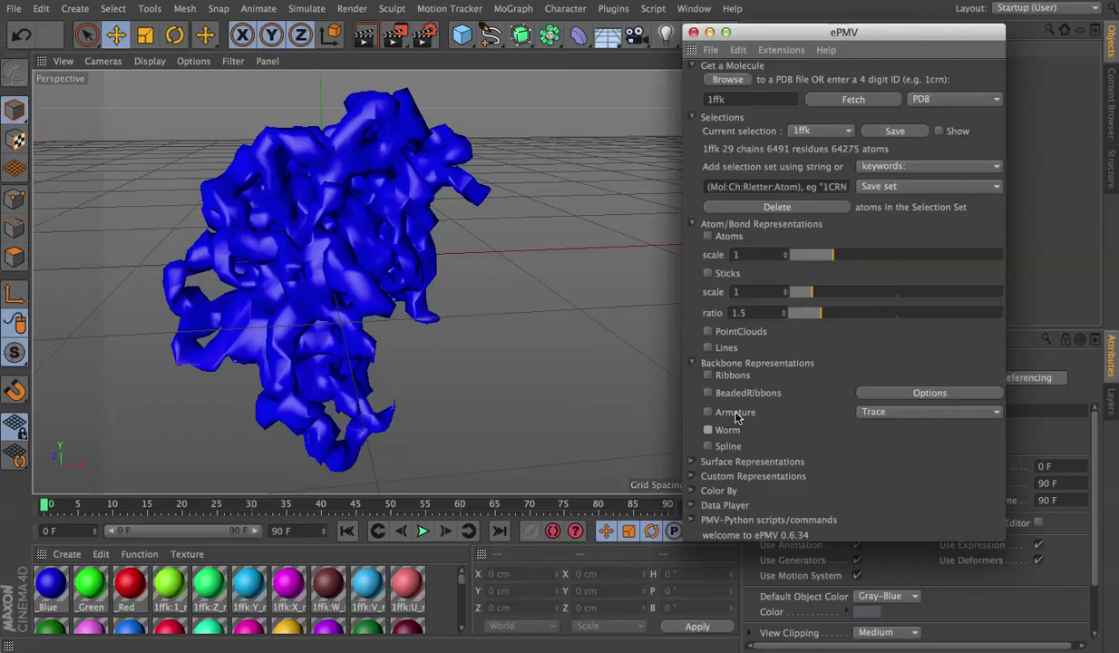
click(692, 223)
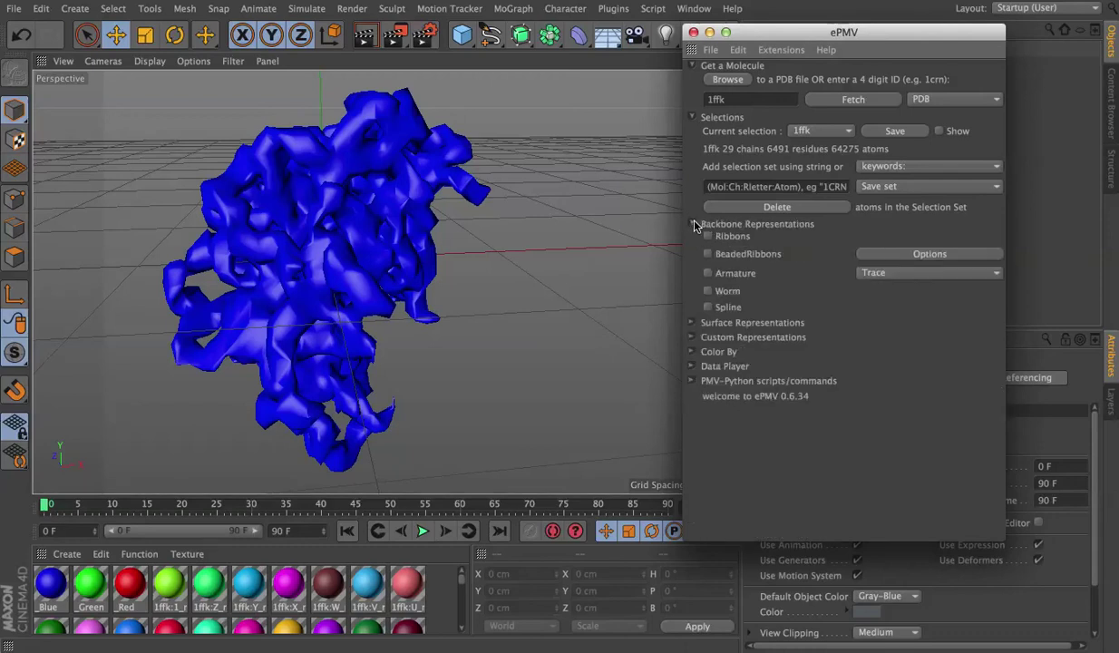
click(692, 323)
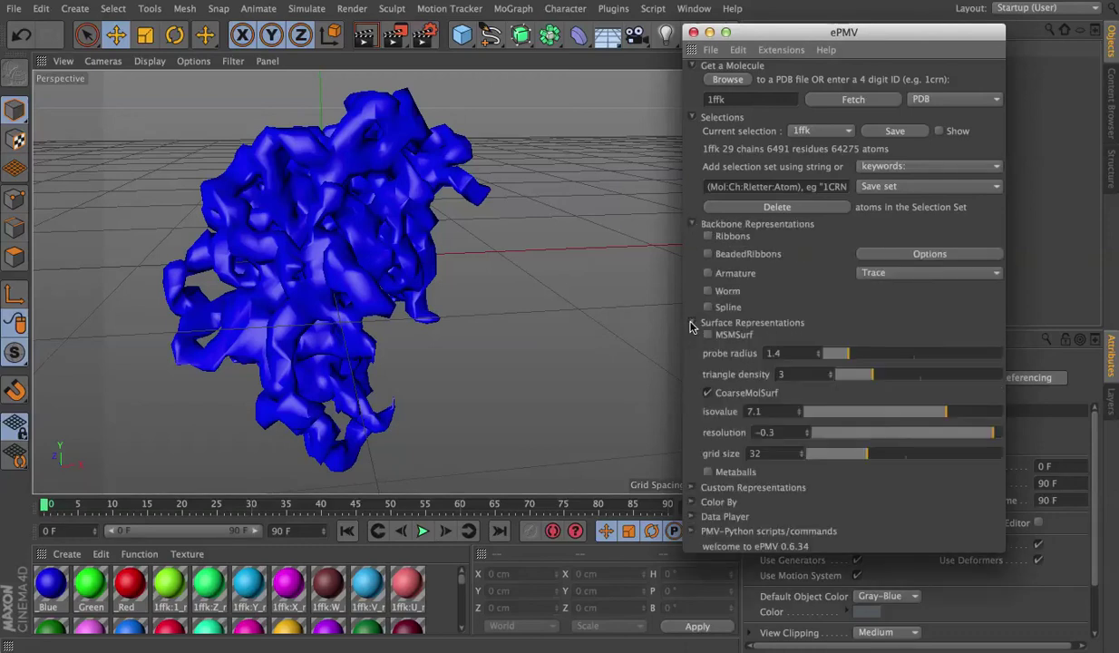
Step: Set the coarse surface resolution to -0.05
click(785, 432)
key(BackSpace)
text(05)
key(Return)
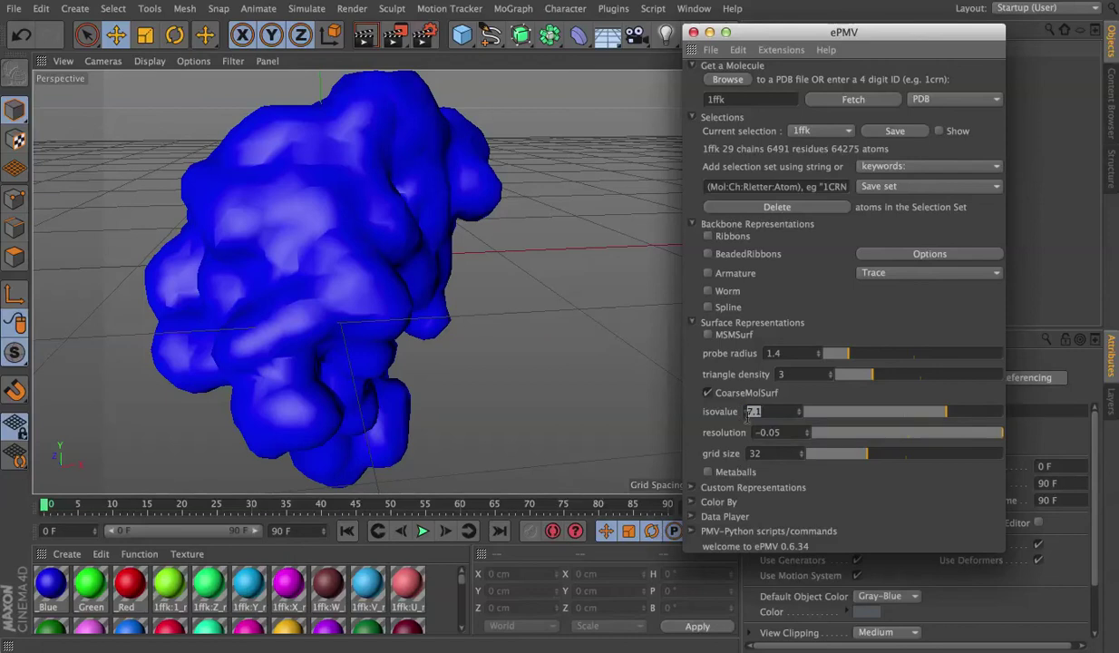
Step: Set the coarse molecular surface isovalue to 8
double_click(766, 410)
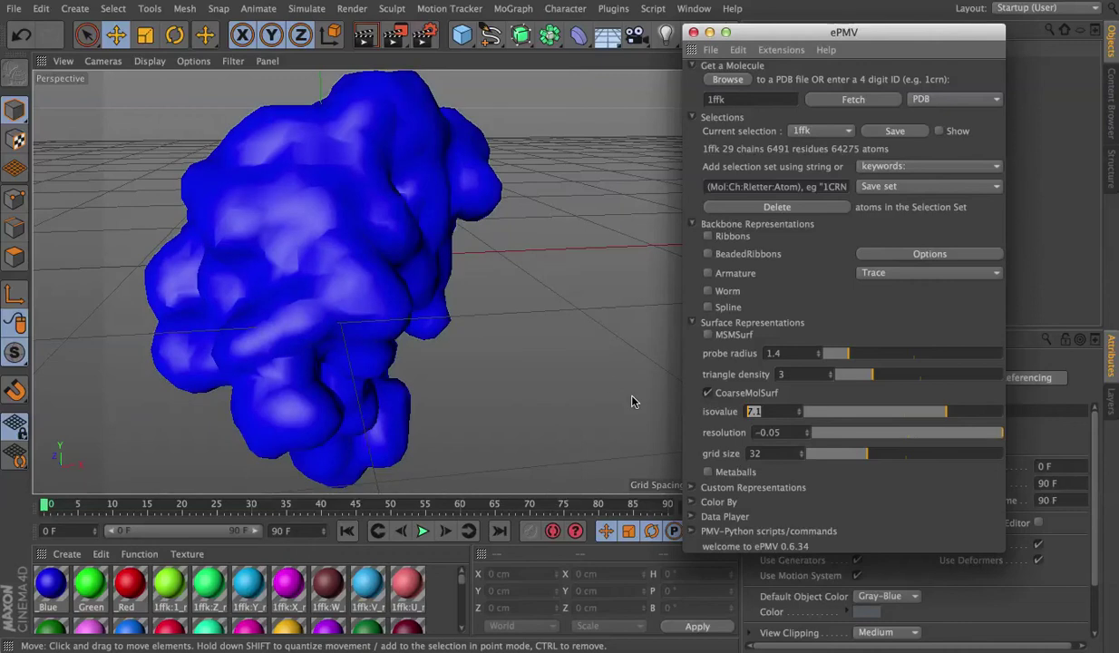
text(1)
key(Return)
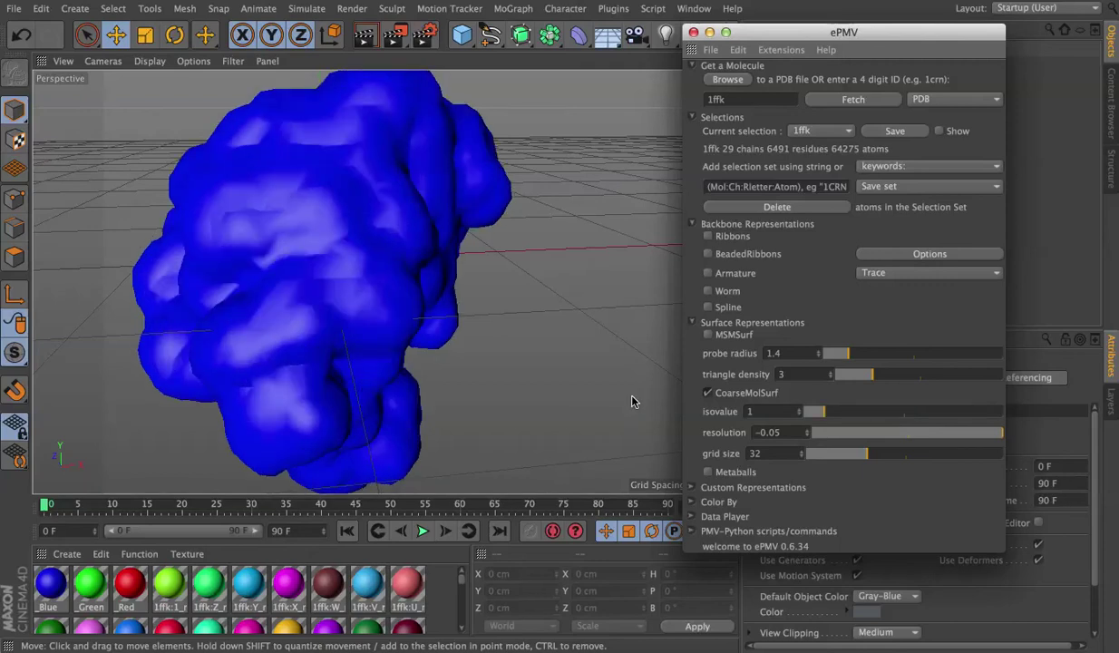
click(753, 412)
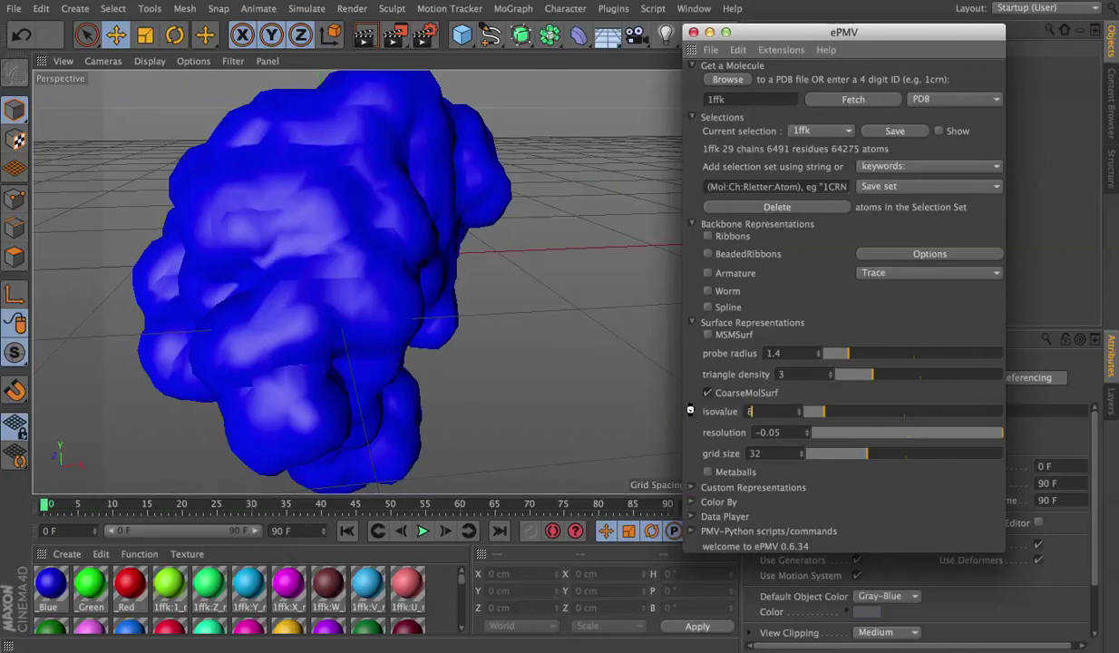
key(Return)
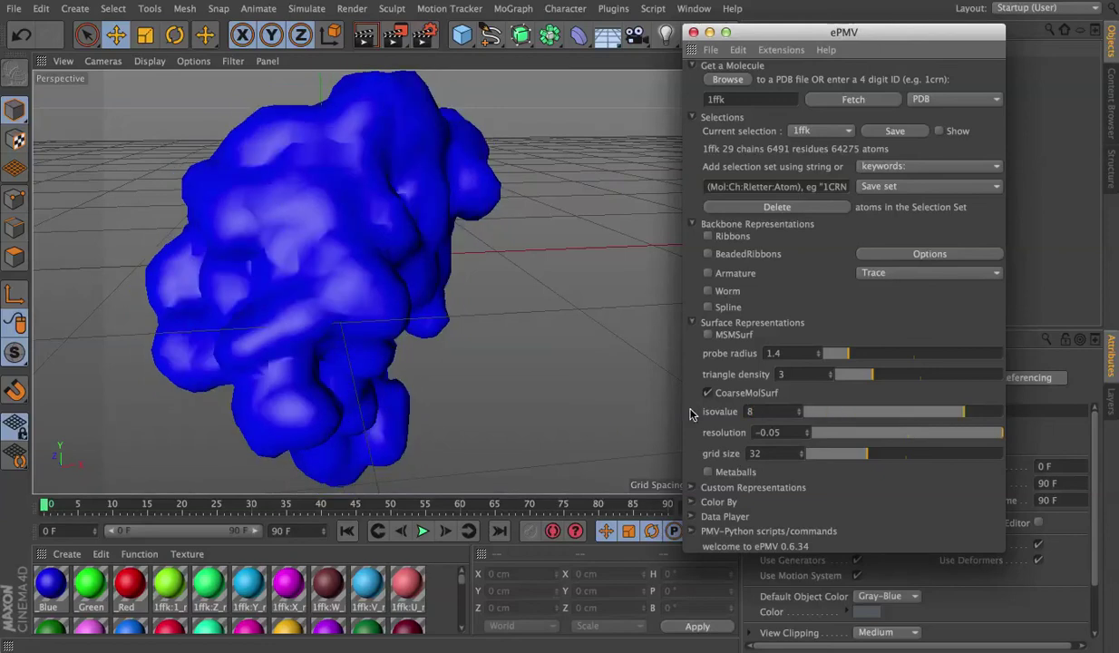
drag(759, 43, 934, 111)
click(883, 362)
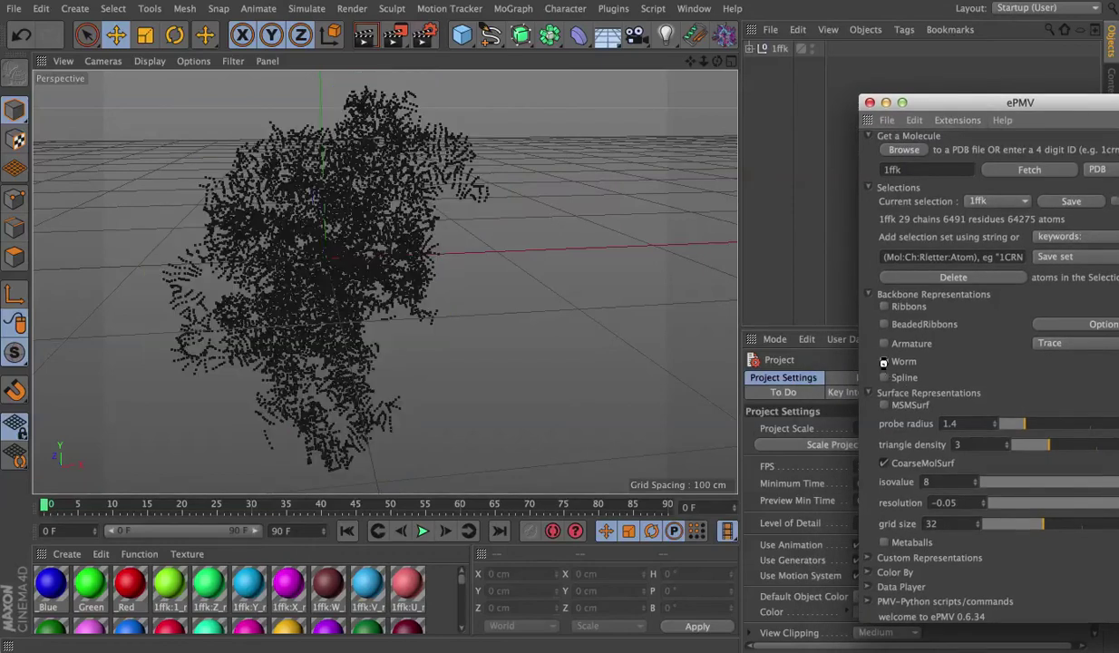
click(750, 50)
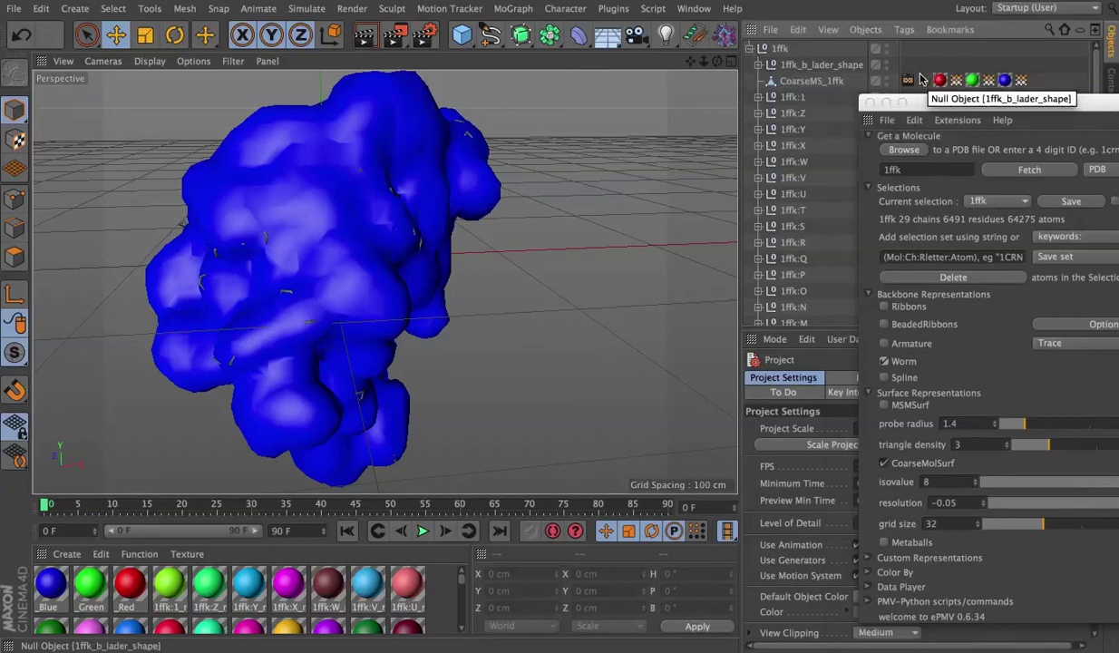
click(821, 83)
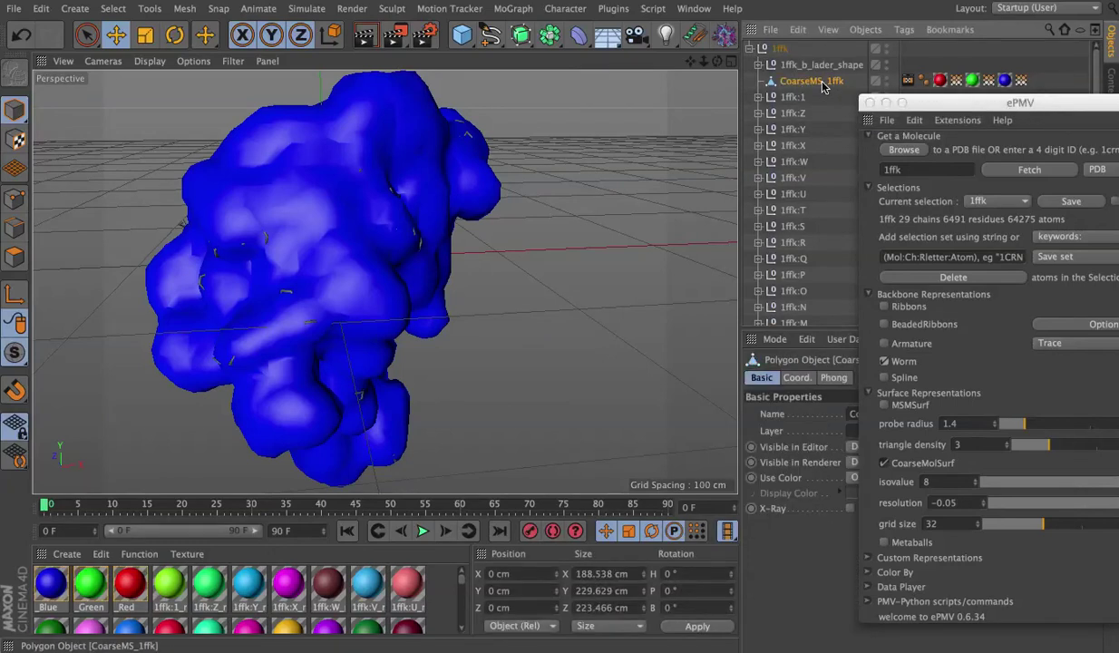
click(852, 509)
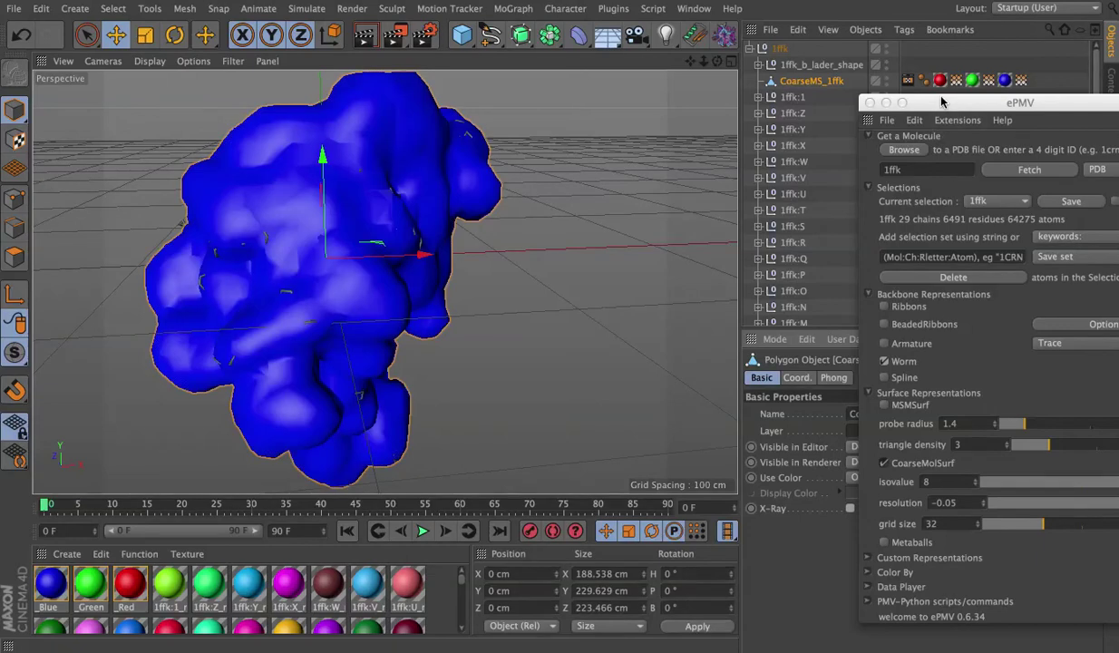
drag(907, 91, 779, 86)
click(832, 354)
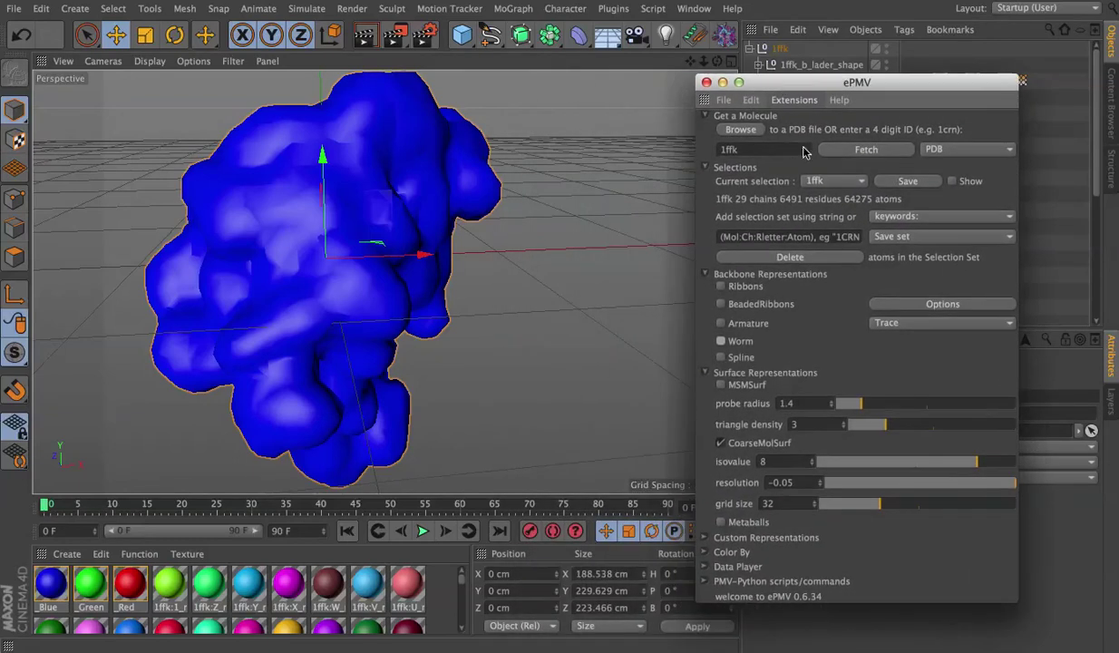
Step: Set the ePMV grid size to 12 for a coarser surface
double_click(779, 503)
key(Return)
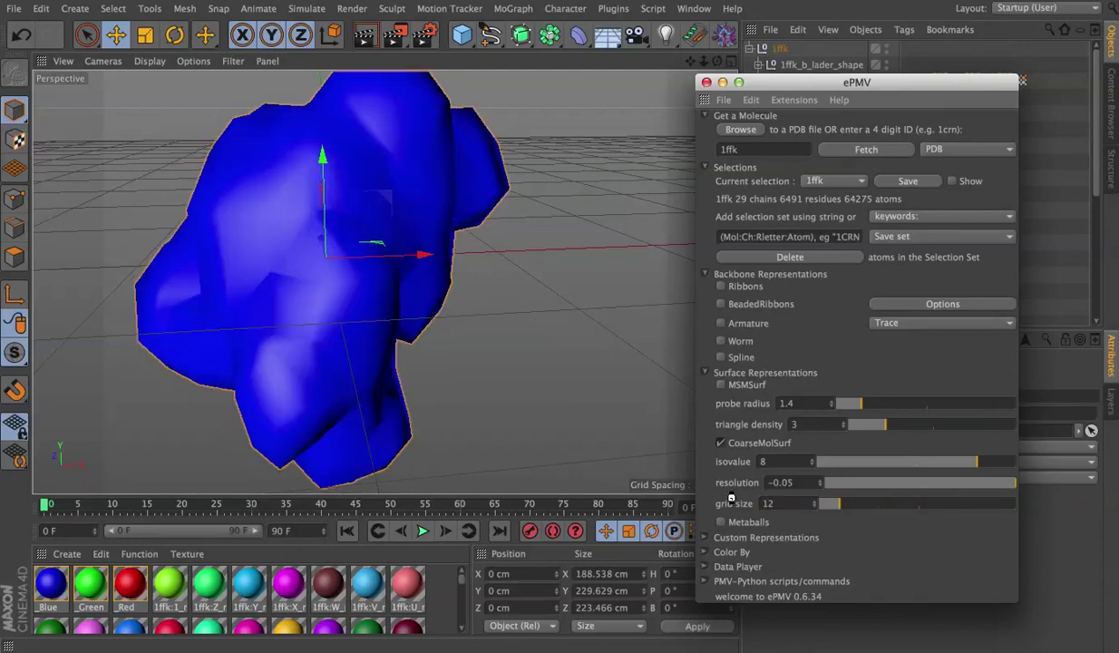
drag(749, 89, 861, 367)
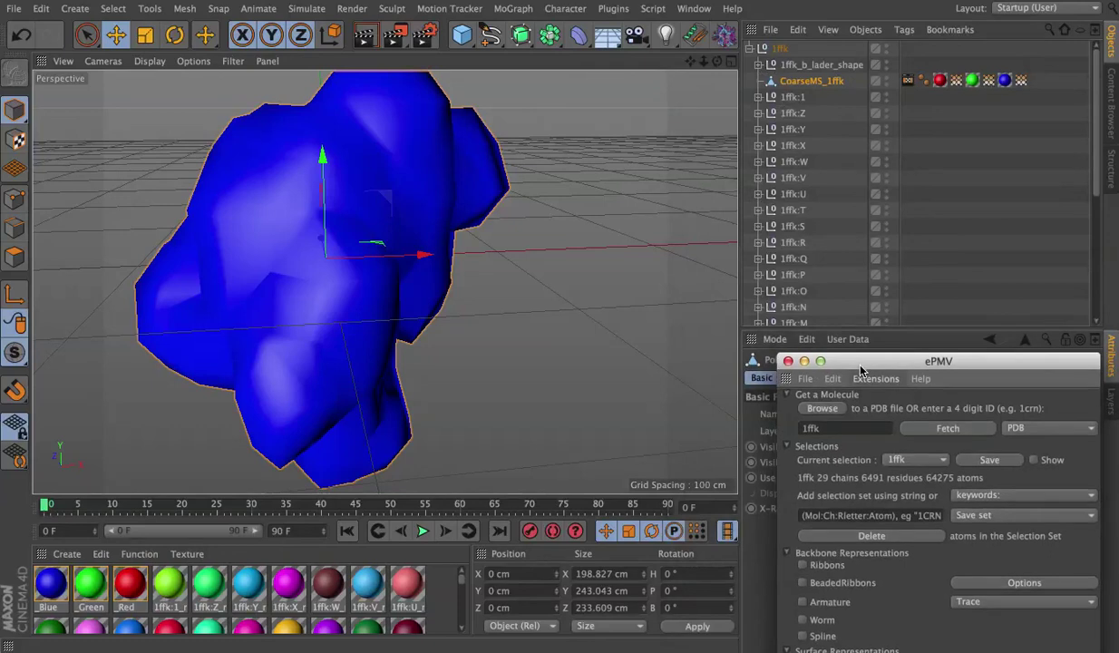
Step: Give CoarseMS_1ffk a Display tag with Gouraud Shading (Lines), and add a Subdivision Surface
right_click(801, 88)
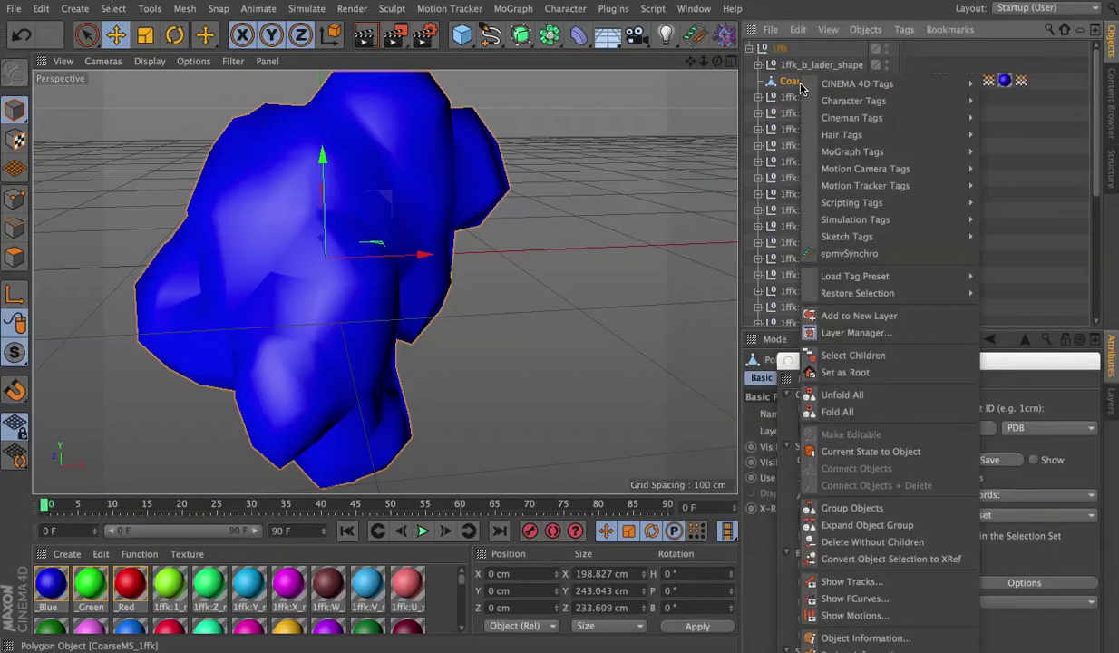
mouse_move(943, 83)
click(1016, 222)
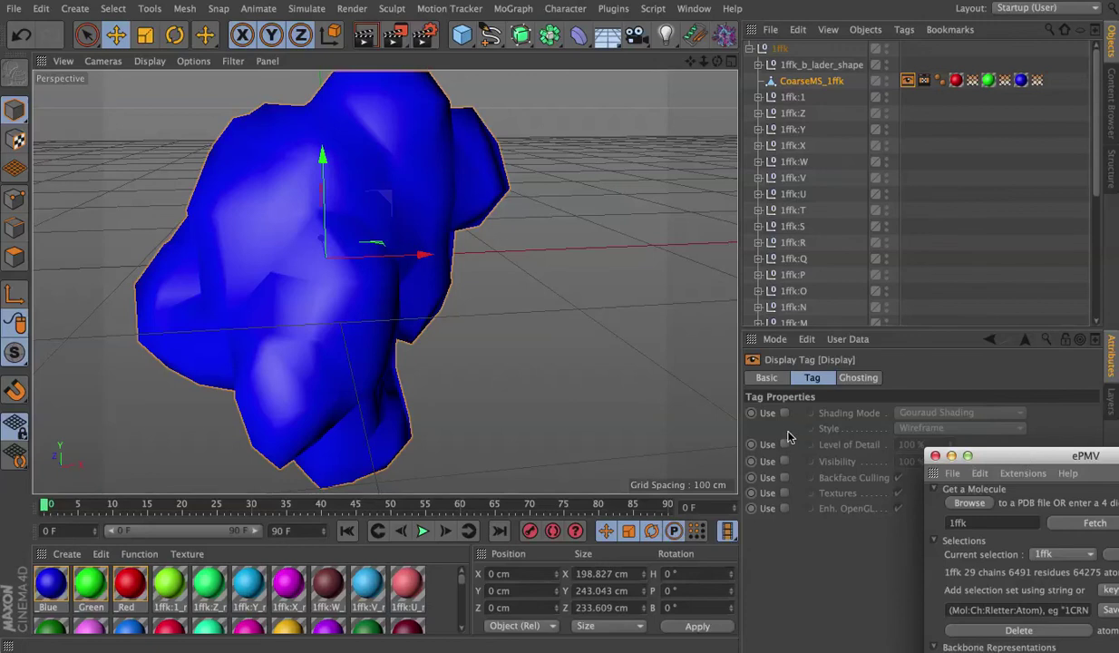
click(784, 412)
click(943, 412)
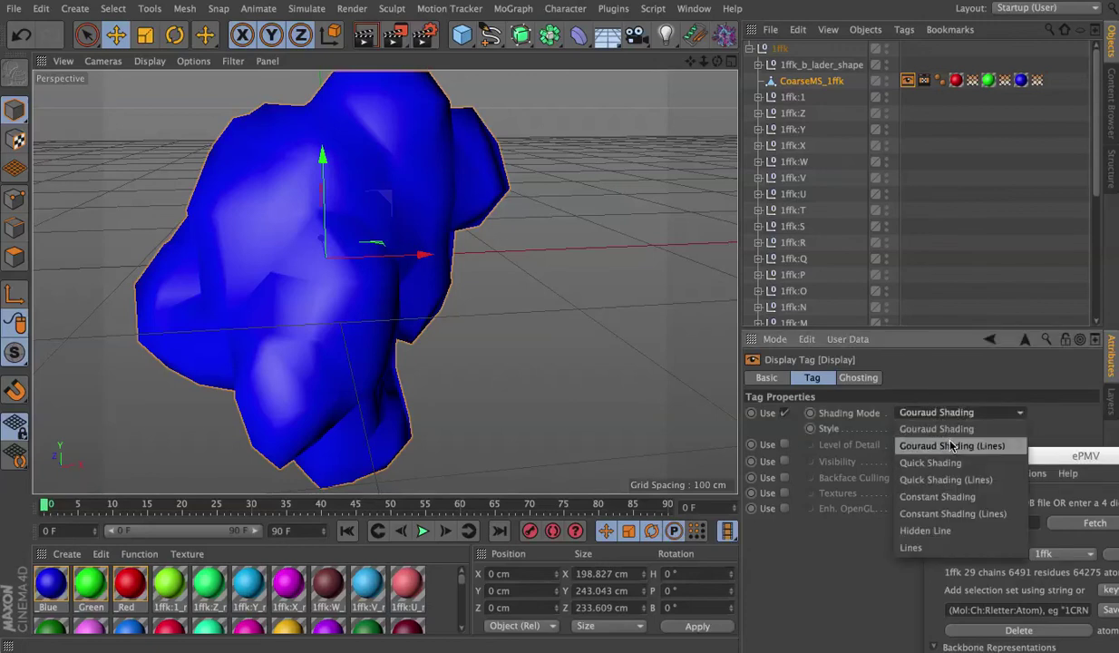
click(950, 445)
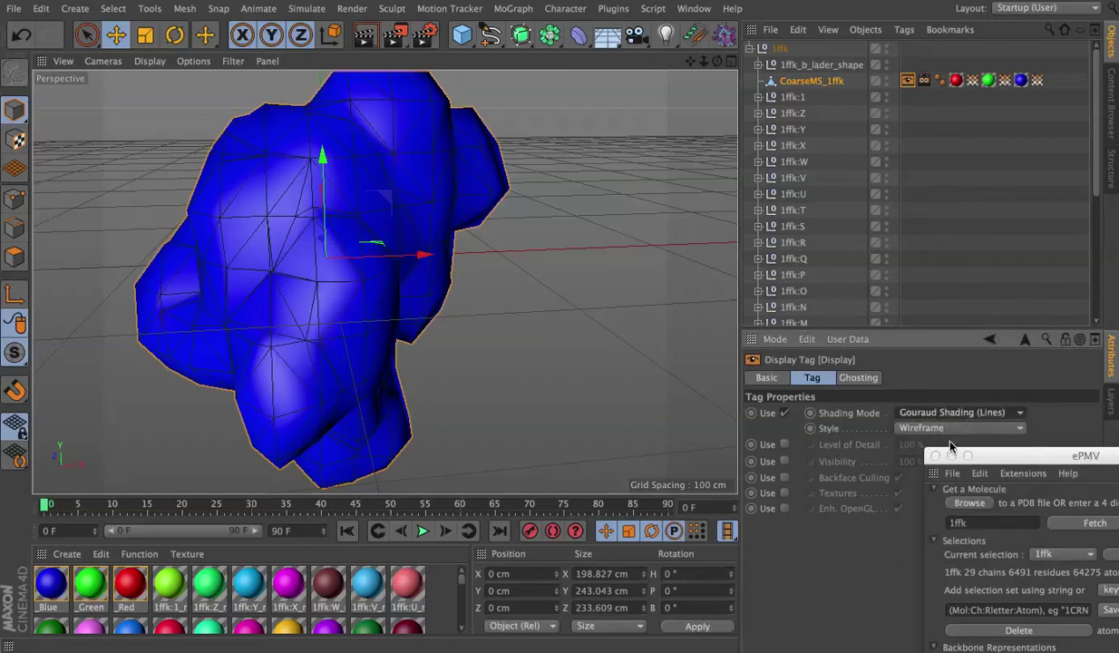
click(521, 36)
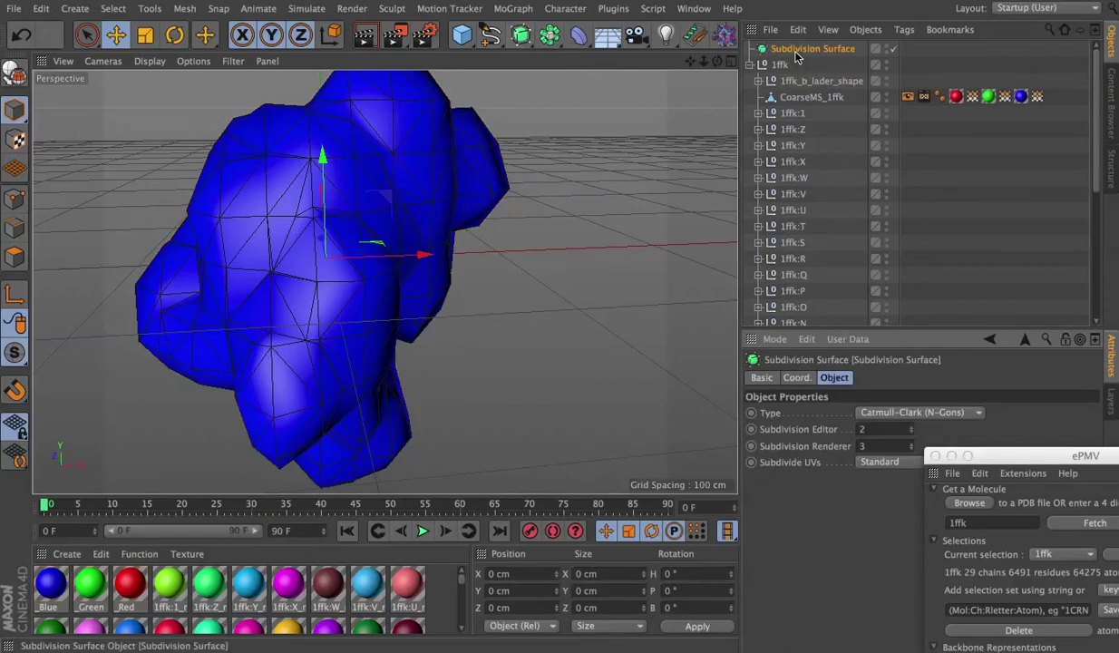
Step: Move the Subdivision Surface into the 1ffk group, with editor and renderer subdivision 1
drag(771, 51, 797, 88)
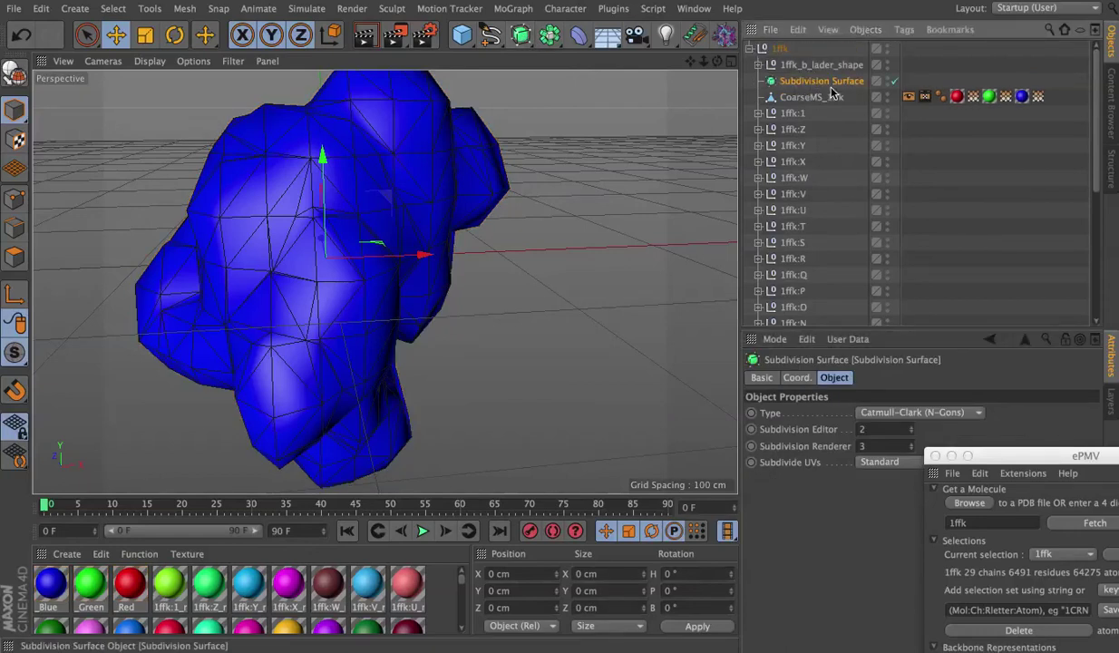
click(882, 431)
key(Return)
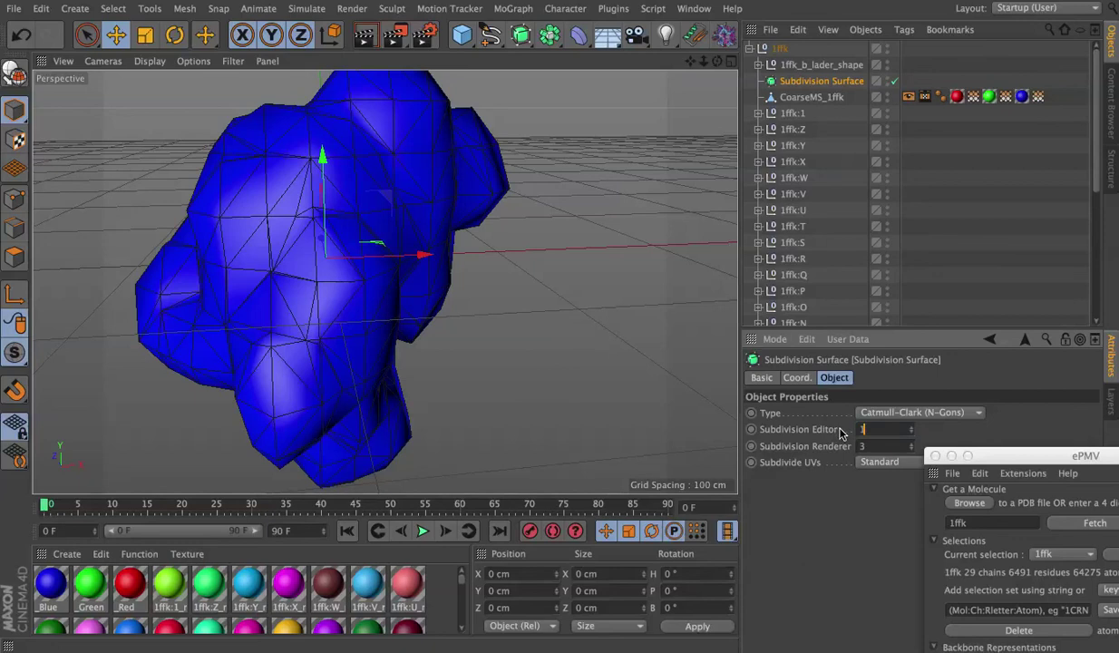
text(1)
key(Return)
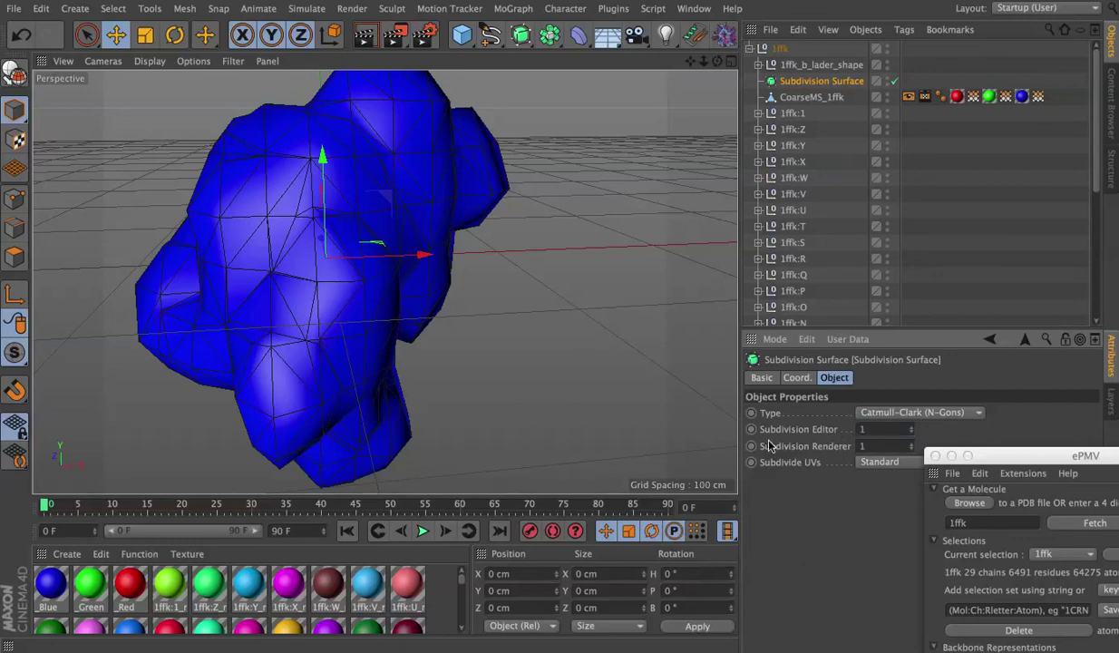
Step: Place CoarseMS_1ffk under the Subdivision Surface and view the smoothed result
click(802, 97)
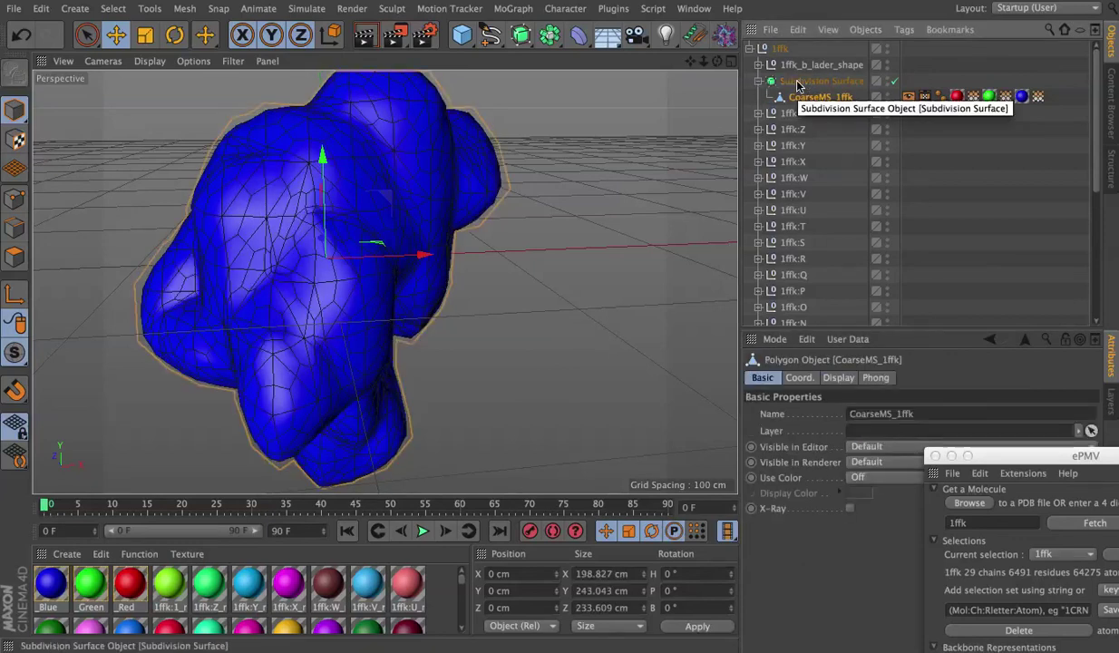
click(988, 154)
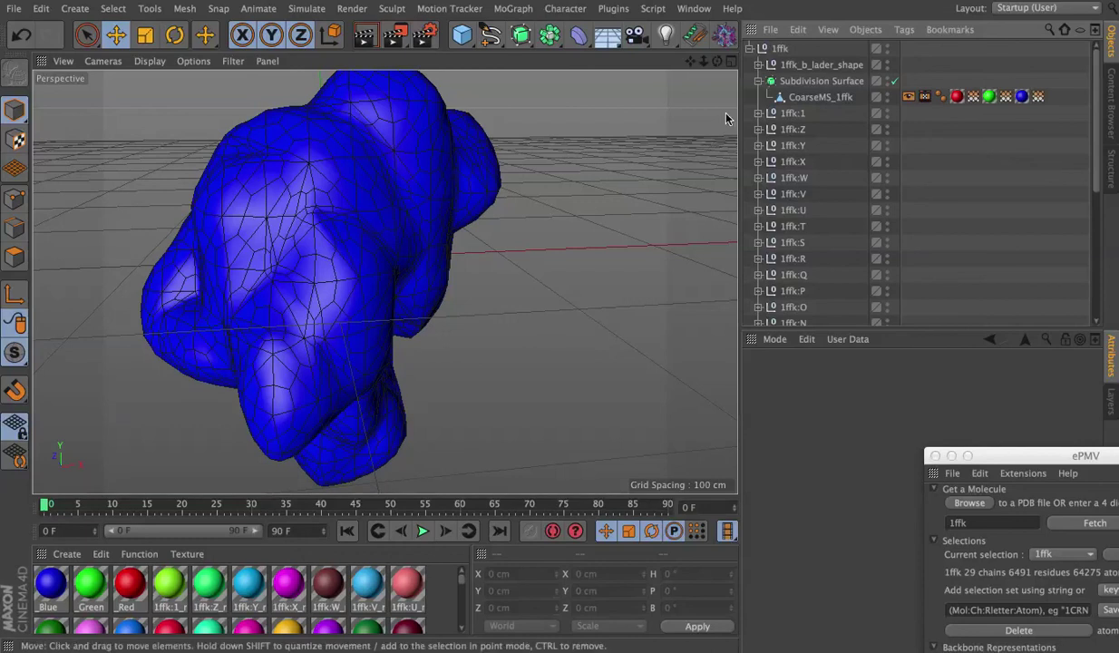
drag(713, 63, 714, 63)
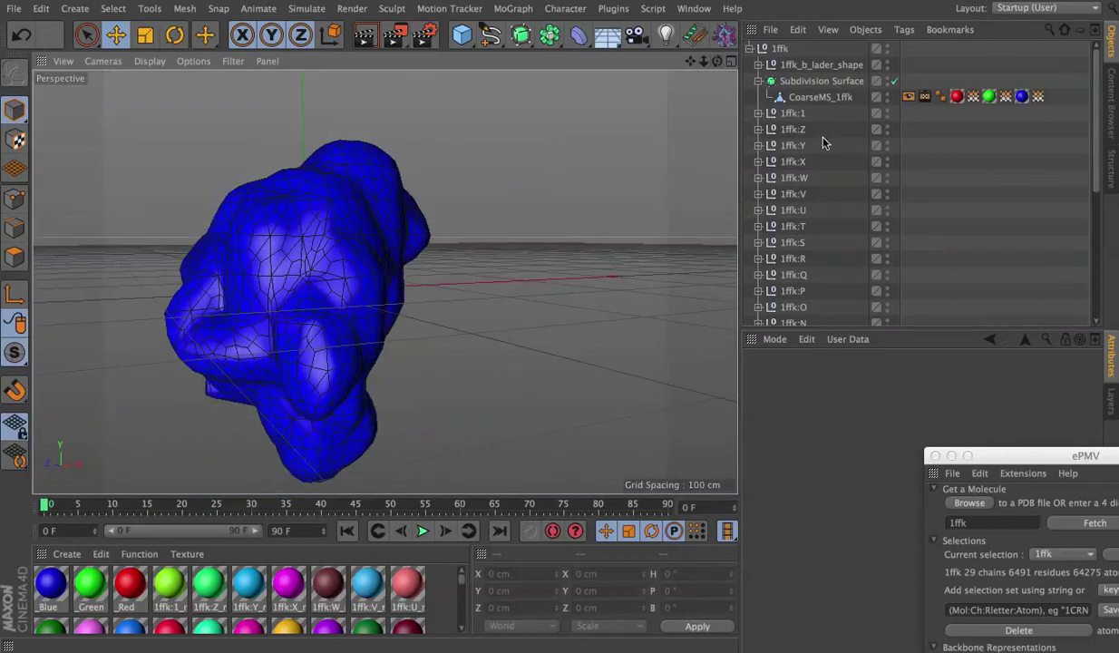
drag(1038, 456, 608, 66)
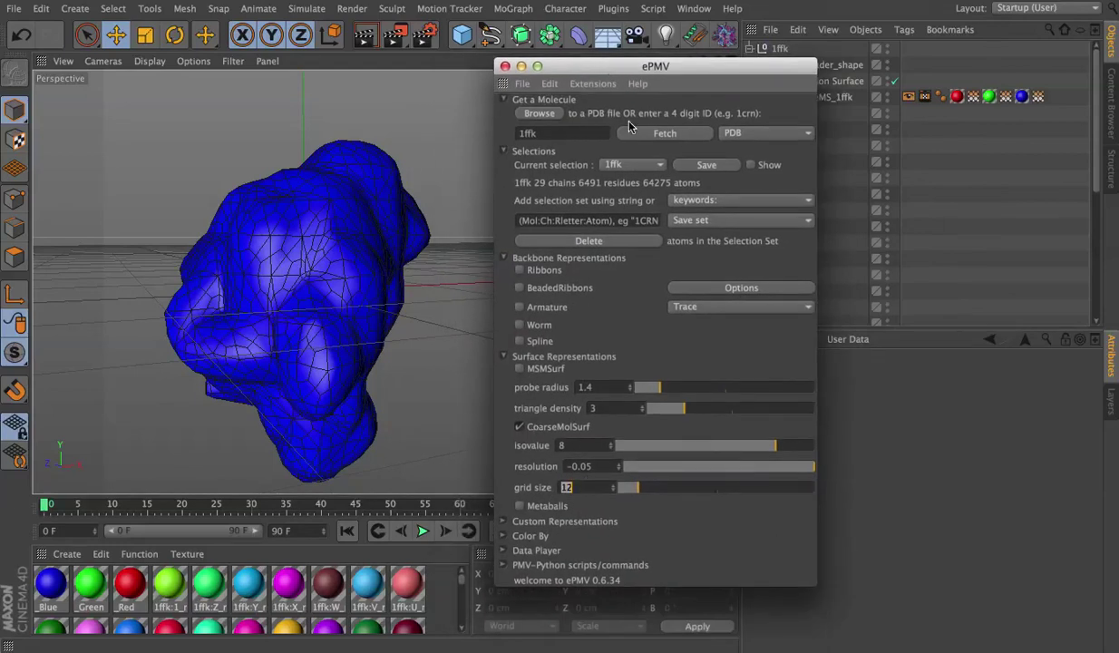
drag(599, 58, 824, 186)
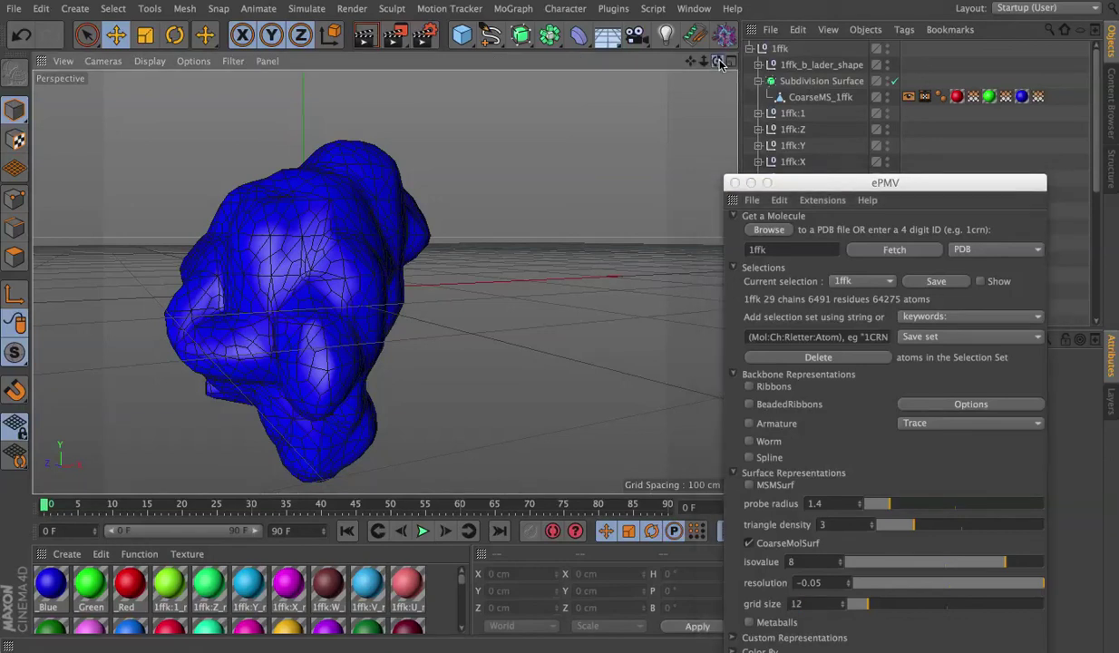
drag(704, 60, 167, 324)
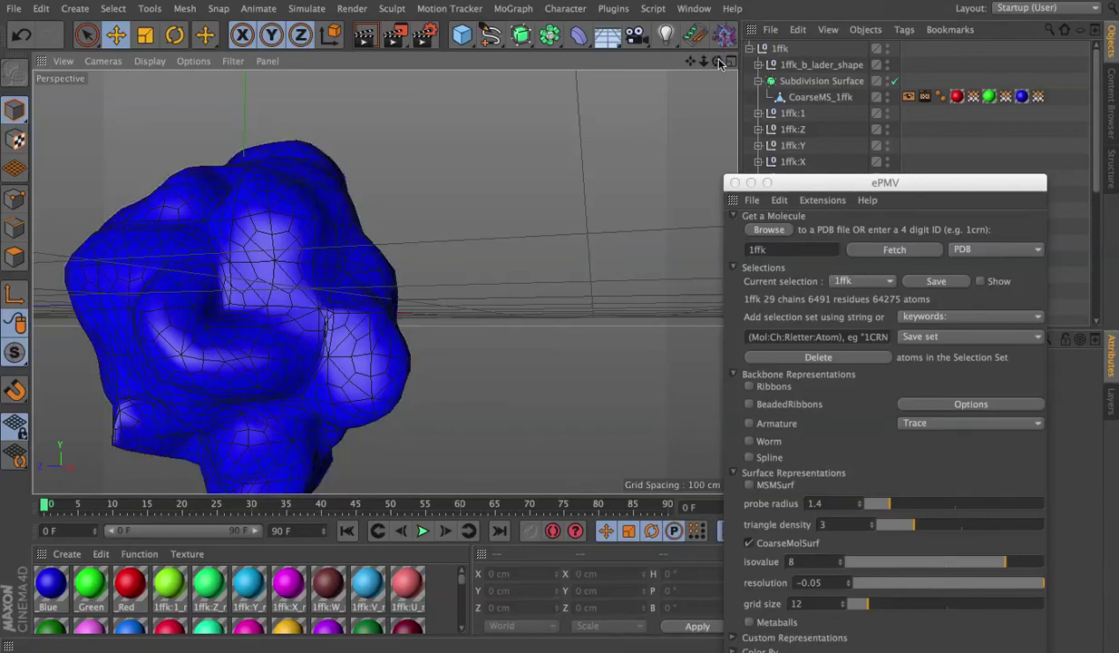
mouse_move(704, 61)
mouse_down()
mouse_move(384, 283)
mouse_move(719, 62)
mouse_up()
drag(799, 182, 760, 67)
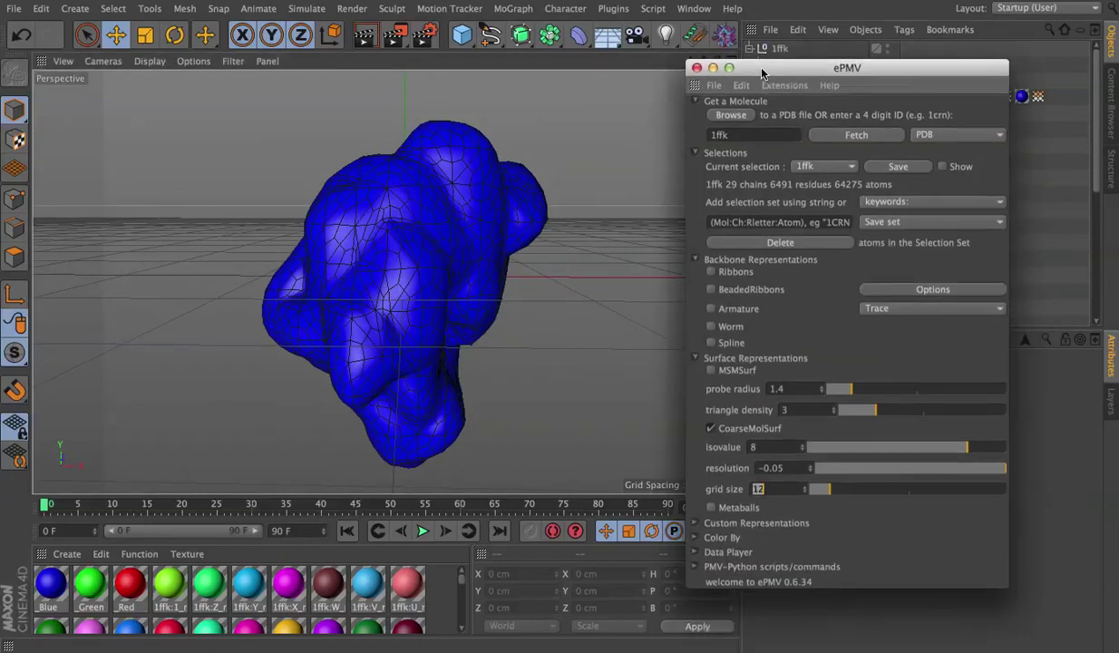